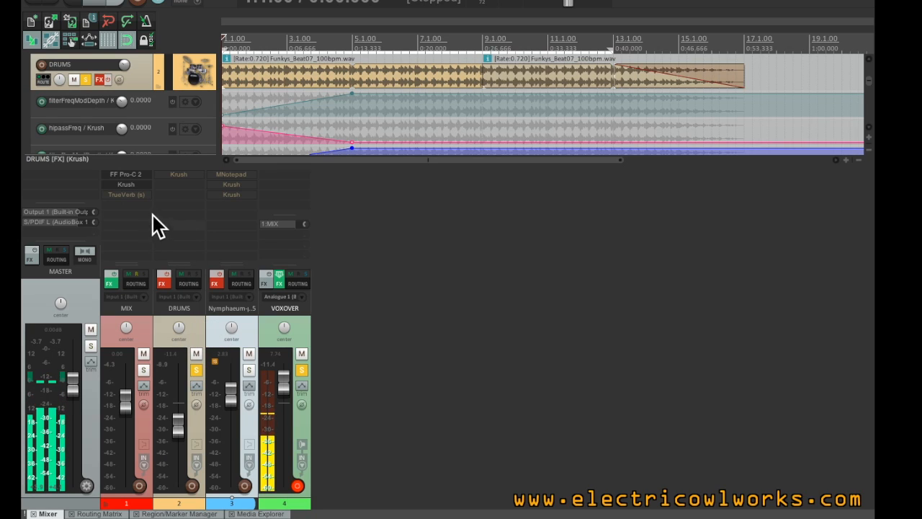
Open the Krush plugin on the MIX track and browse its factory preset categories Crushing and Modulations
click(136, 184)
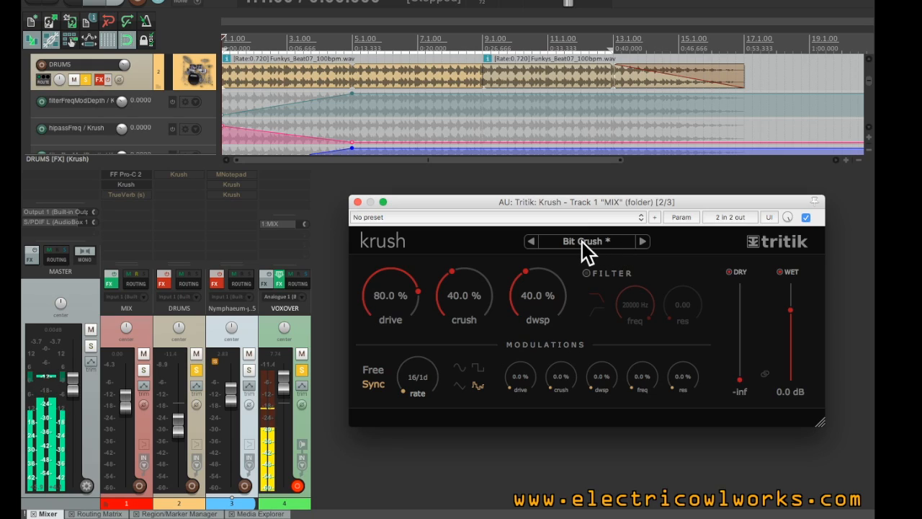
click(582, 241)
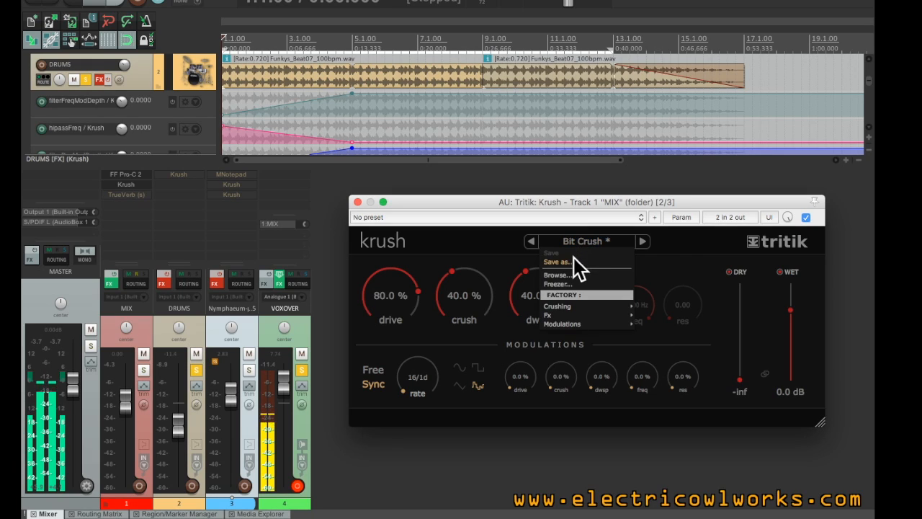
mouse_move(562, 303)
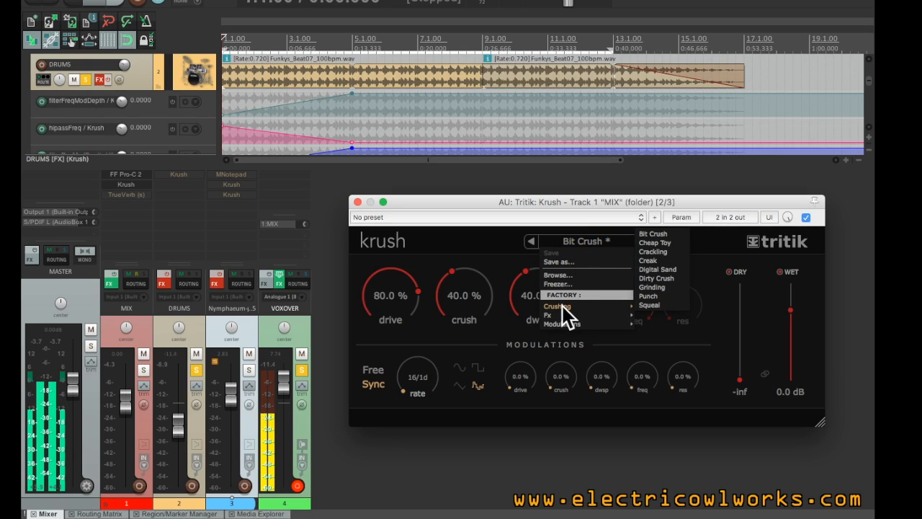
mouse_move(560, 325)
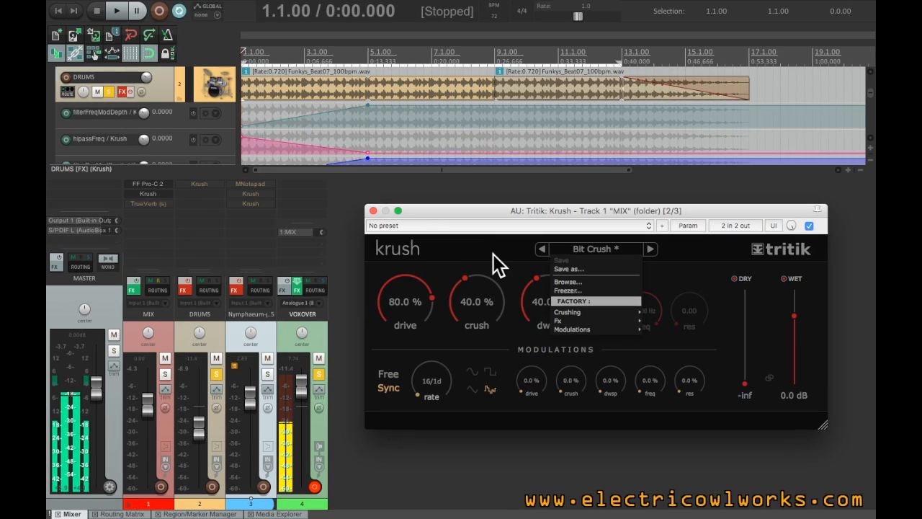
click(480, 247)
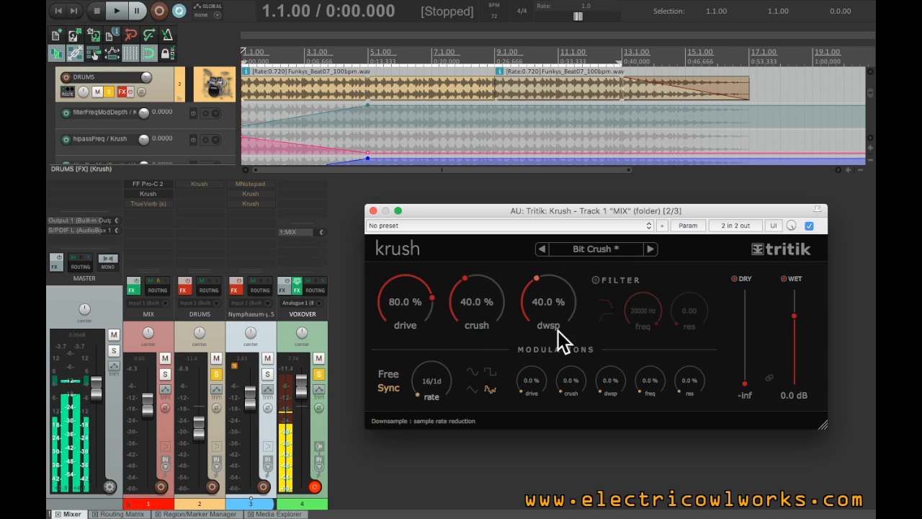
Turn on Krush's filter in low-pass mode and sweep its resonance up to about 0.77 and back to 0.00
click(619, 279)
click(595, 281)
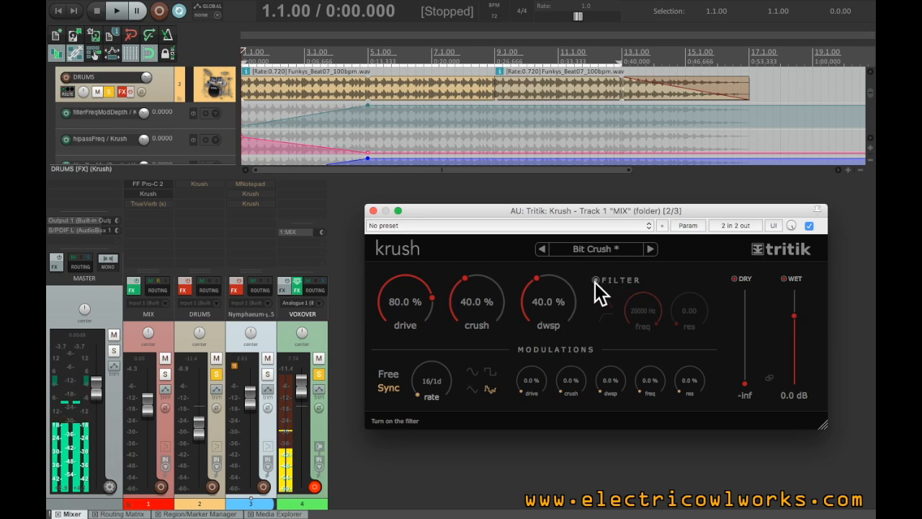
click(596, 283)
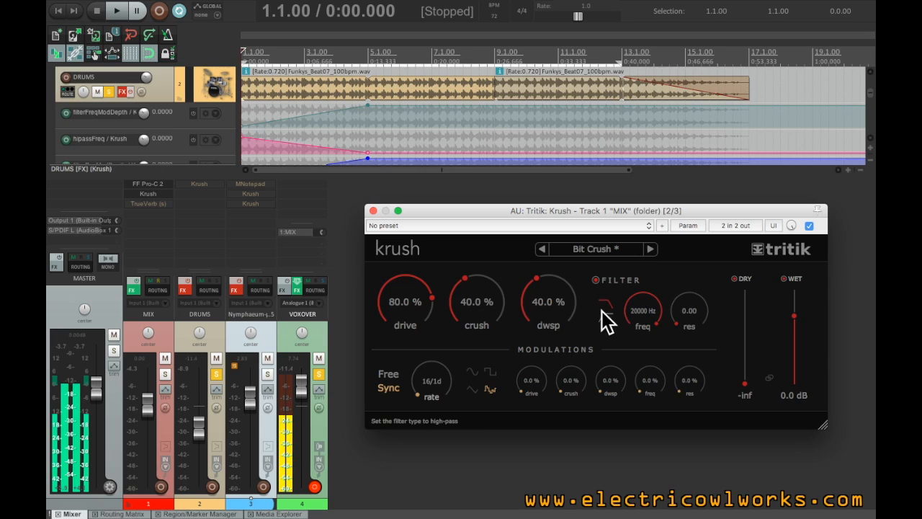
click(604, 309)
click(605, 314)
click(606, 311)
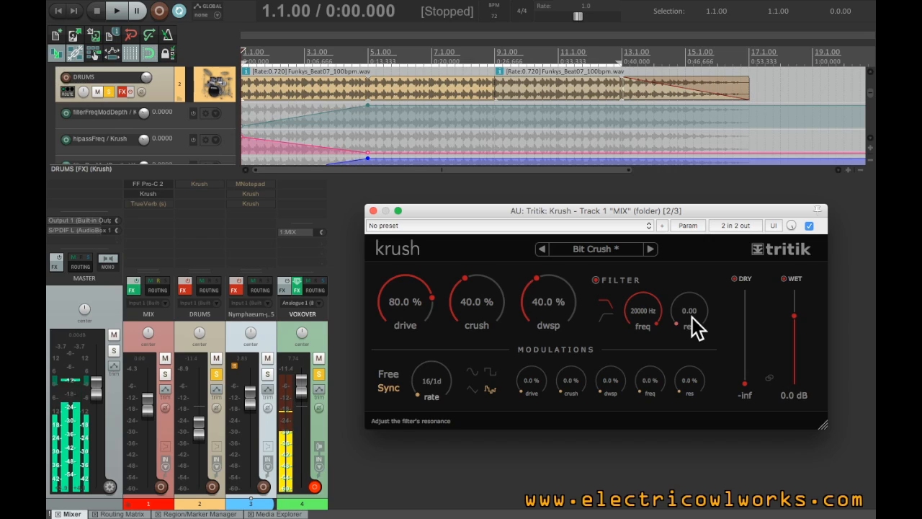
scroll(691, 317, up, 4)
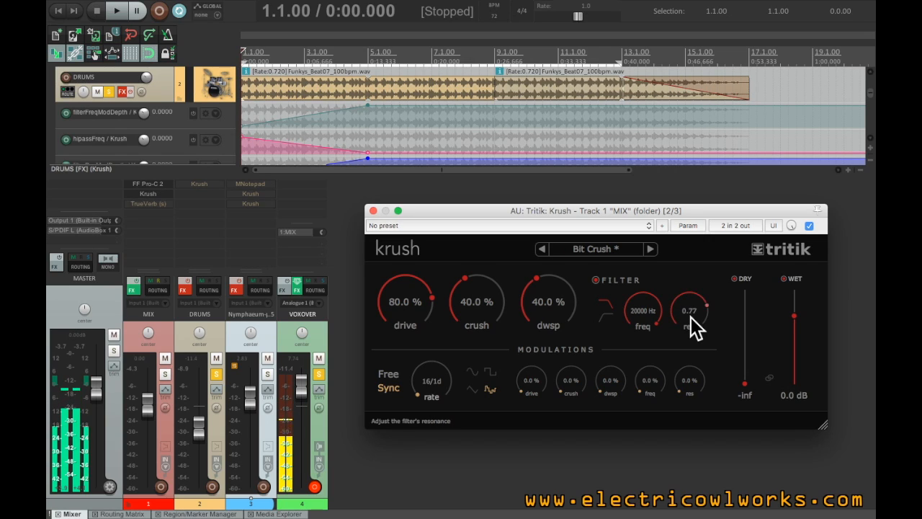
scroll(693, 321, down, 3)
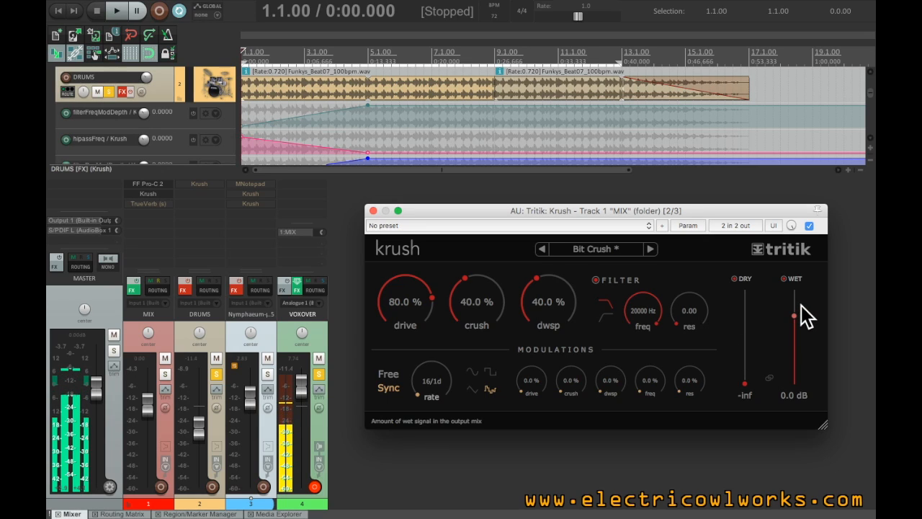
Try the dry level at -19.8 dB with the wet level at 12.2 dB, ending on dry -inf and wet 1.2 dB
drag(744, 382, 749, 343)
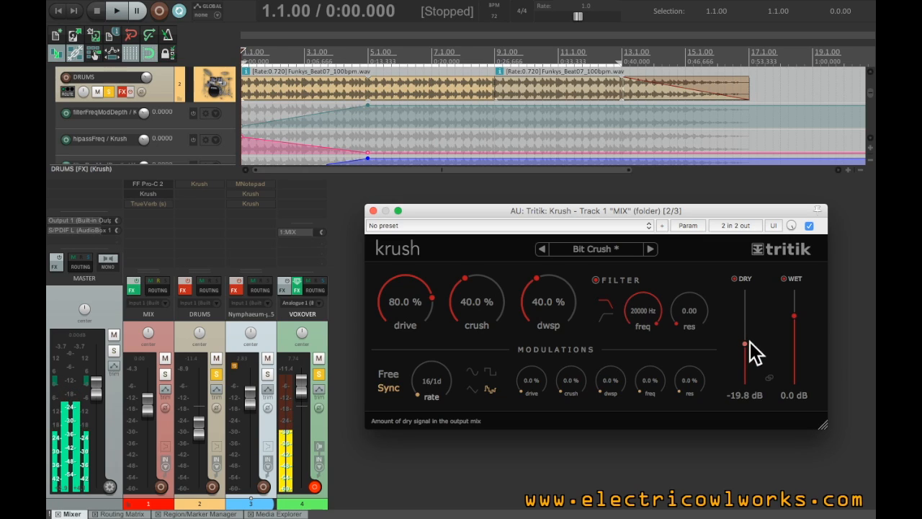
drag(795, 316, 796, 295)
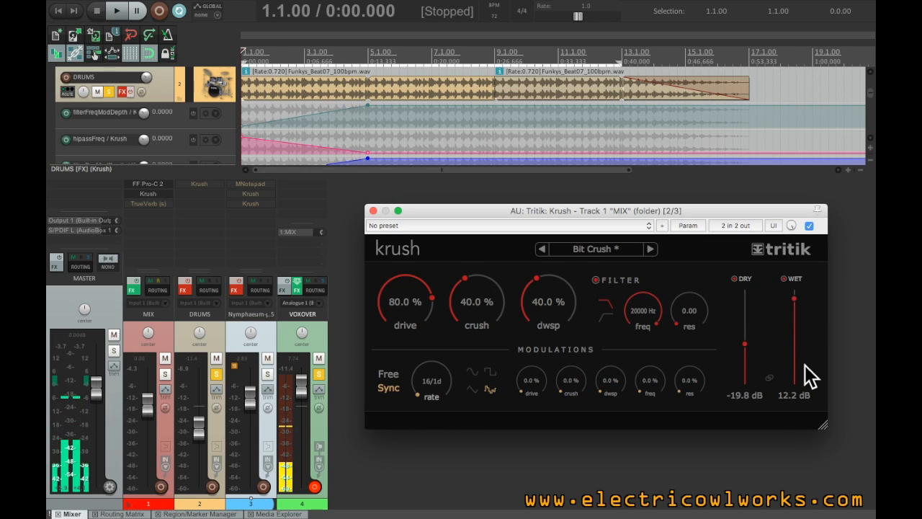
drag(745, 353, 778, 381)
click(769, 376)
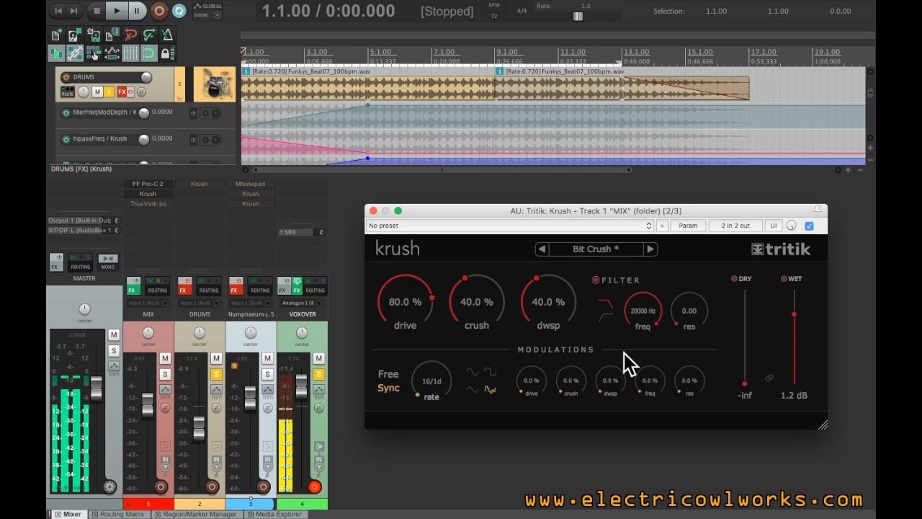
Try the modulation in free mode, sweeping its rate between 0.00 Hz and about 0.22 Hz
click(389, 376)
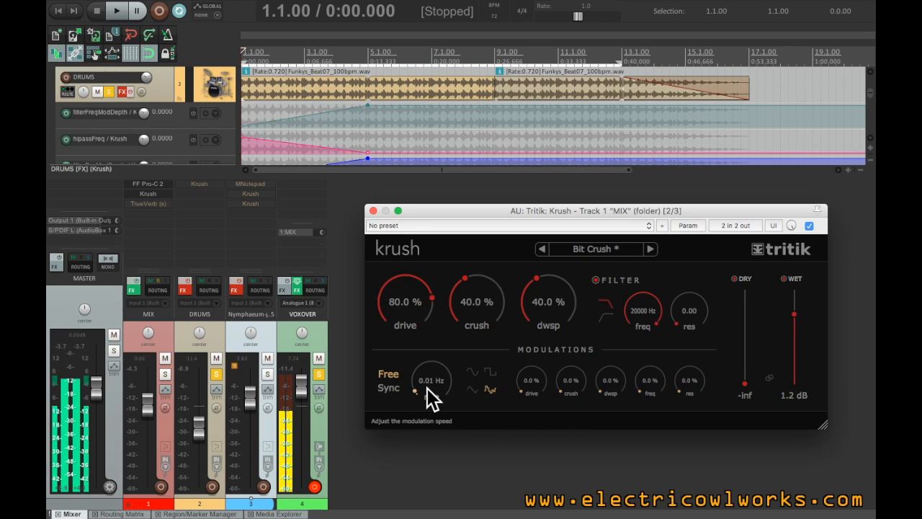
scroll(429, 386, down, 1)
scroll(430, 382, up, 3)
scroll(432, 395, down, 4)
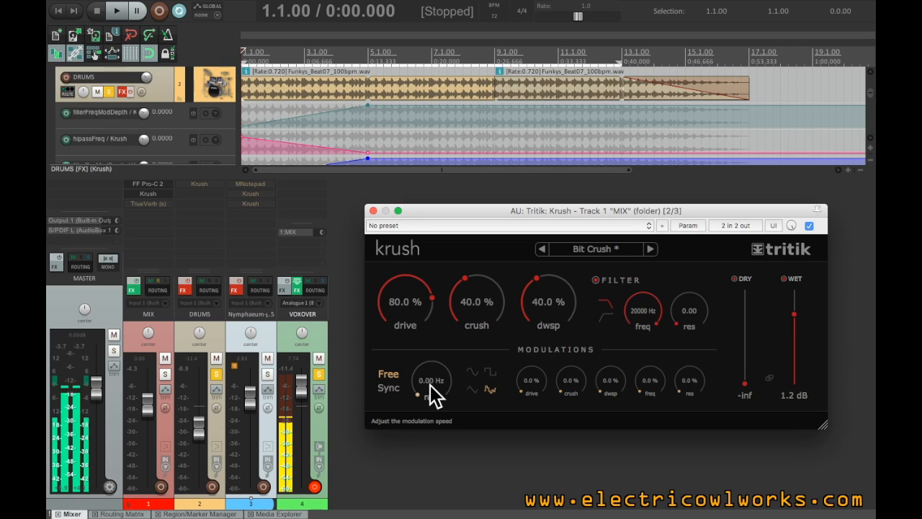
scroll(432, 395, up, 3)
scroll(432, 395, down, 4)
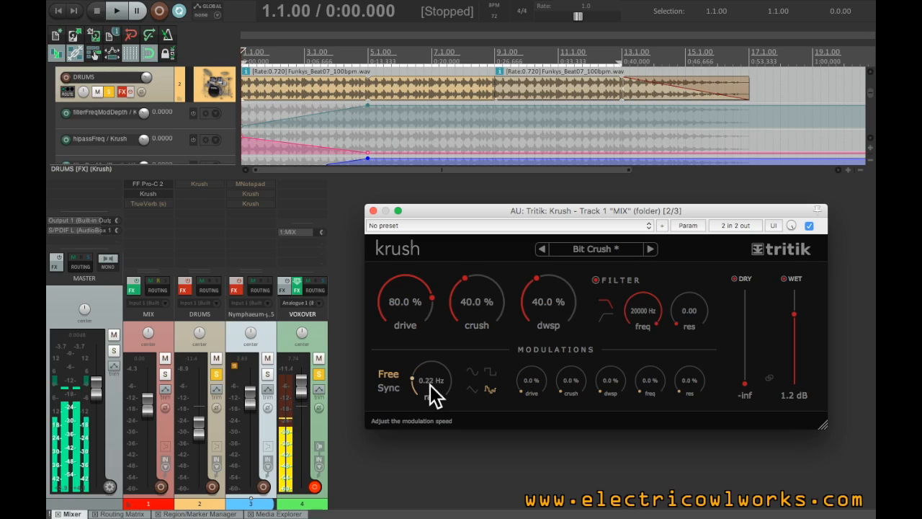
Sync the modulation to the host tempo, set its rate to 1/4, and return the modulation to free mode
click(393, 389)
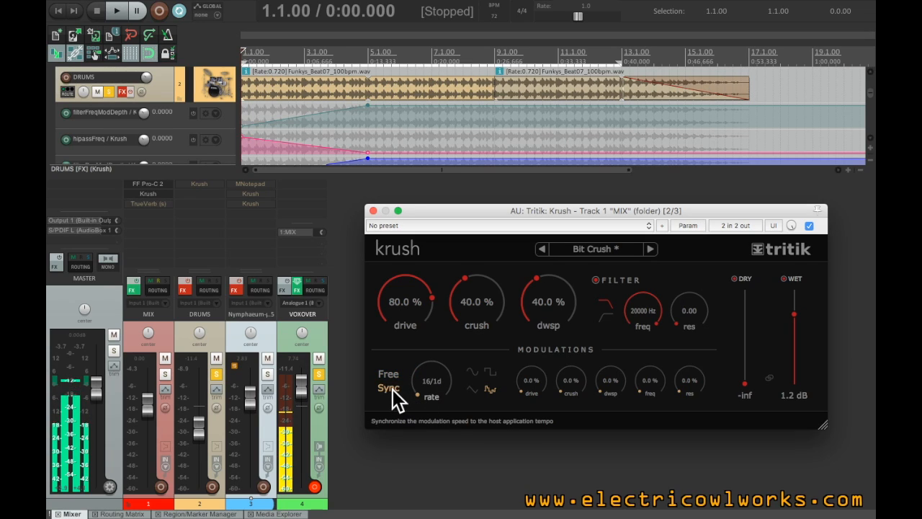
click(431, 389)
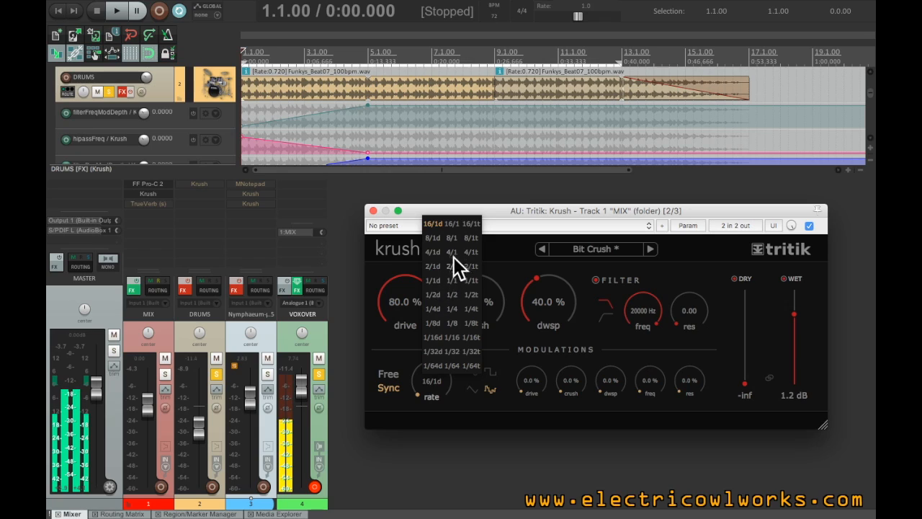
click(454, 309)
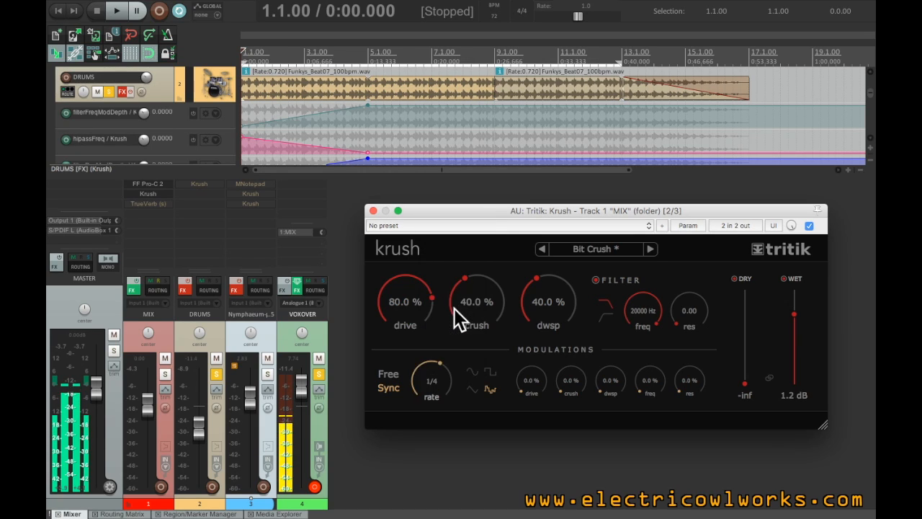
click(433, 386)
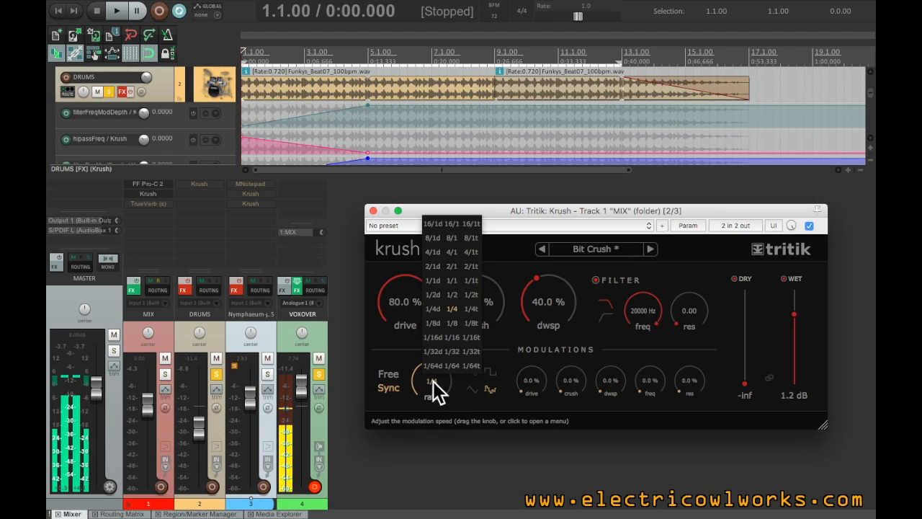
click(453, 309)
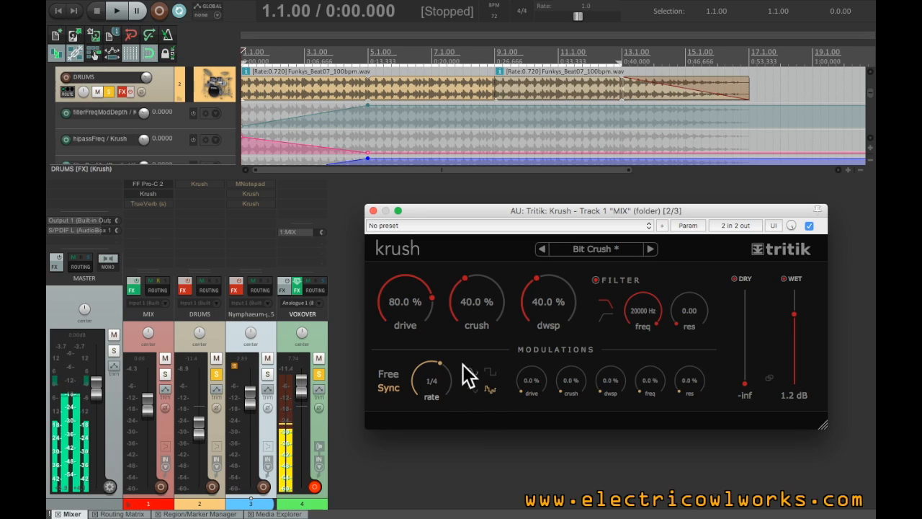
click(393, 378)
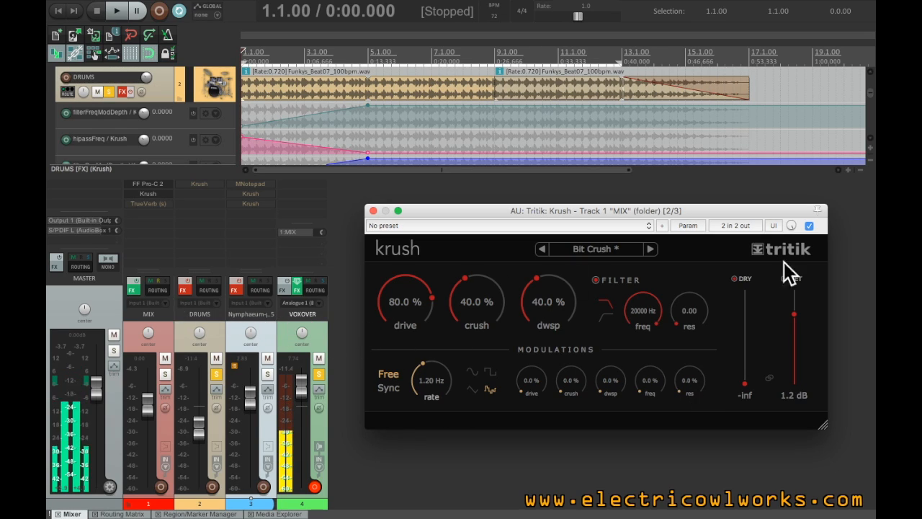
Compare the drums with and without Krush by bypassing the plugin, starting playback and re-enabling it
click(810, 224)
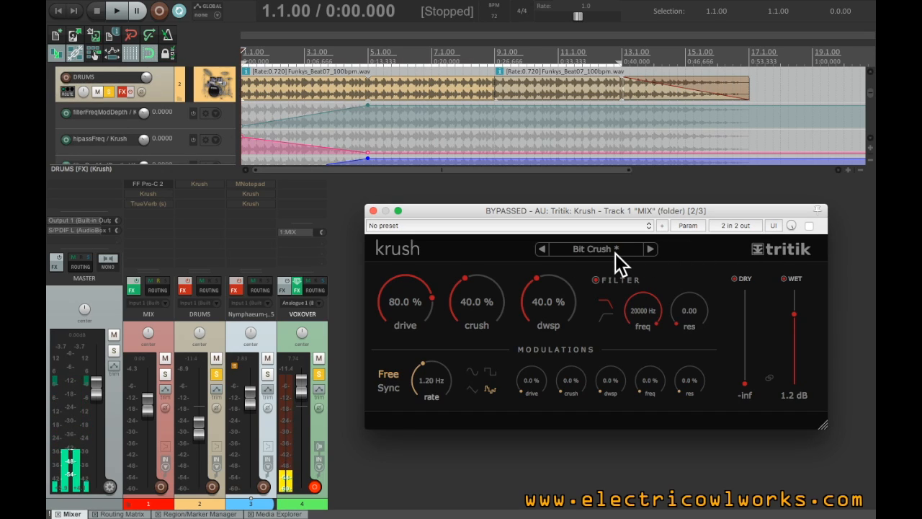
key(space)
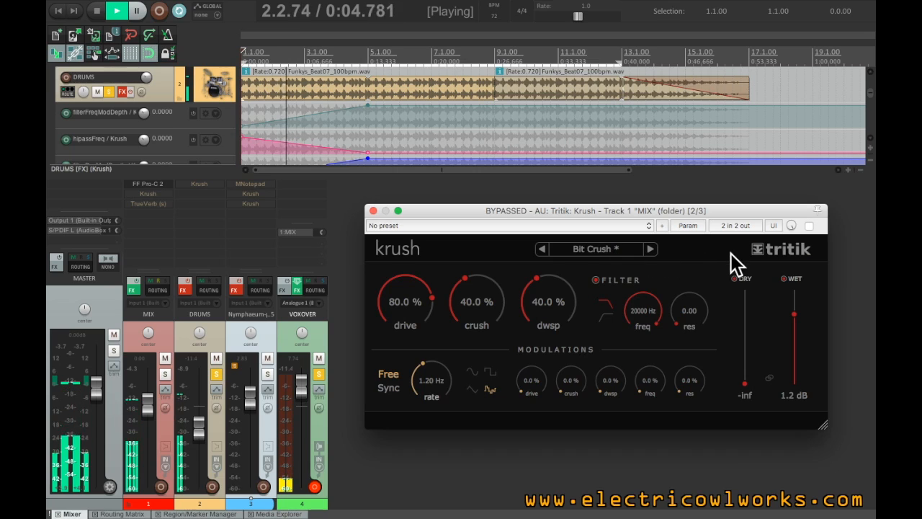
click(810, 223)
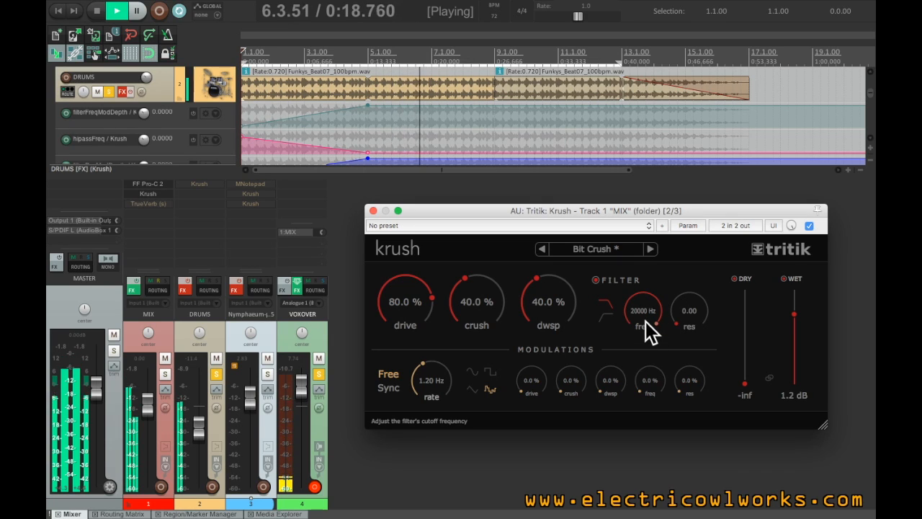
Lower the filter's cutoff frequency gradually to about 981 Hz during playback
scroll(645, 321, down, 2)
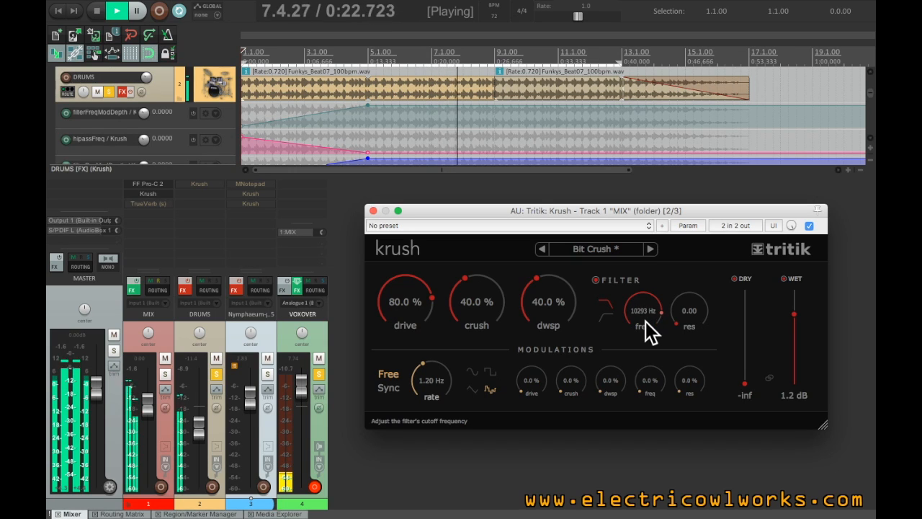
scroll(645, 322, down, 1)
scroll(646, 321, down, 3)
scroll(646, 321, down, 1)
scroll(646, 322, down, 3)
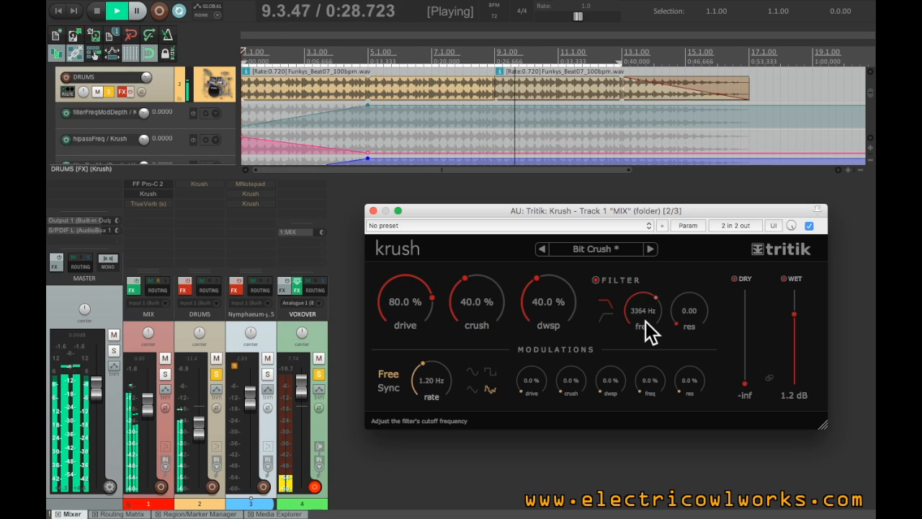
scroll(646, 321, up, 2)
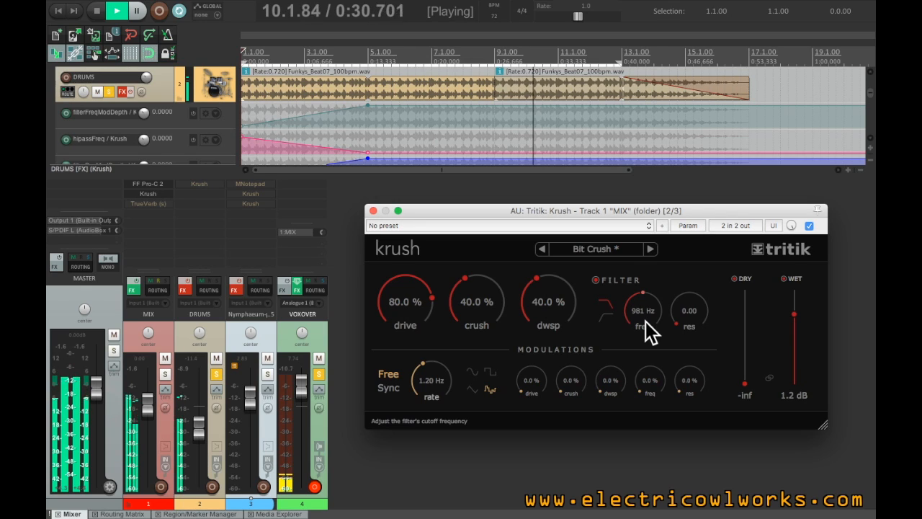
Raise the filter's resonance gradually to 1.00 to hear its effect on the drums
scroll(689, 321, up, 1)
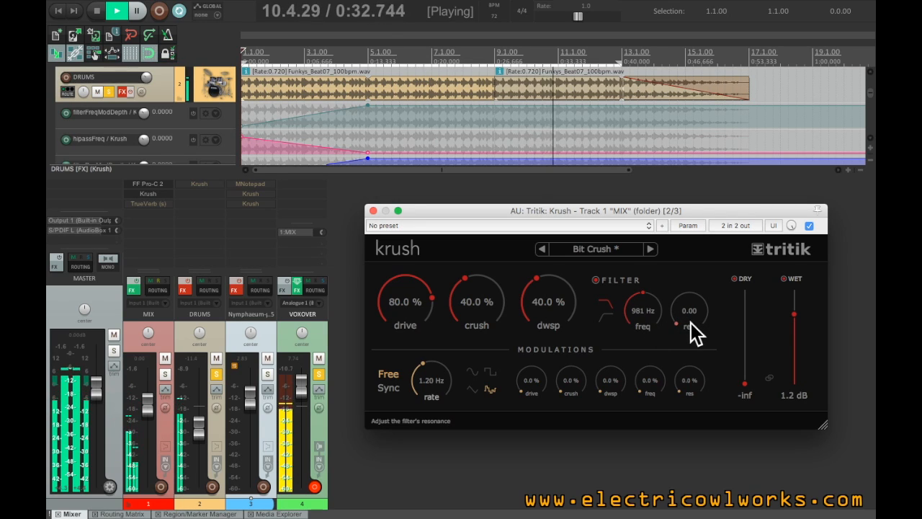
scroll(689, 322, up, 3)
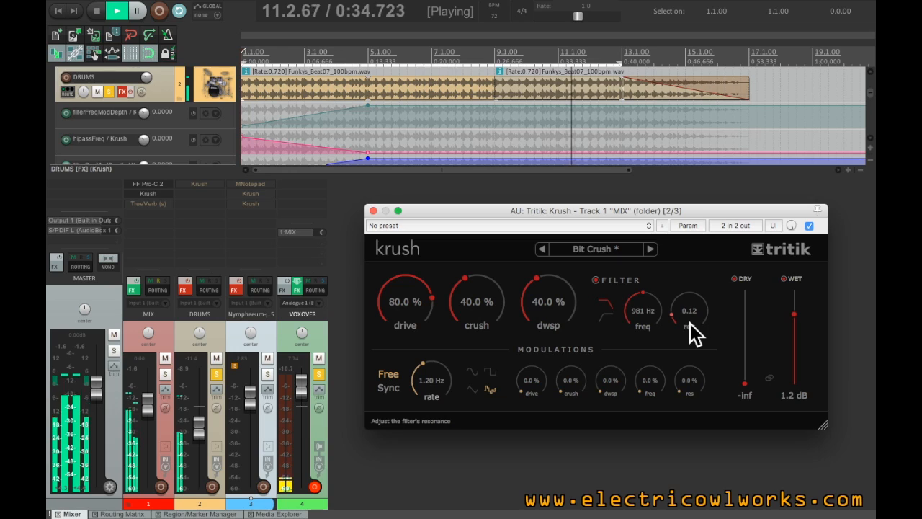
scroll(690, 333, up, 1)
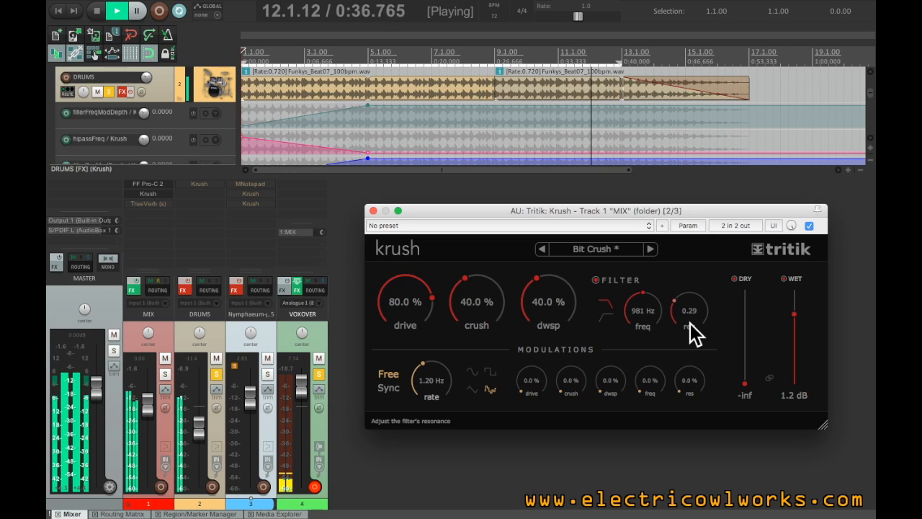
scroll(690, 324, up, 10)
scroll(691, 324, up, 4)
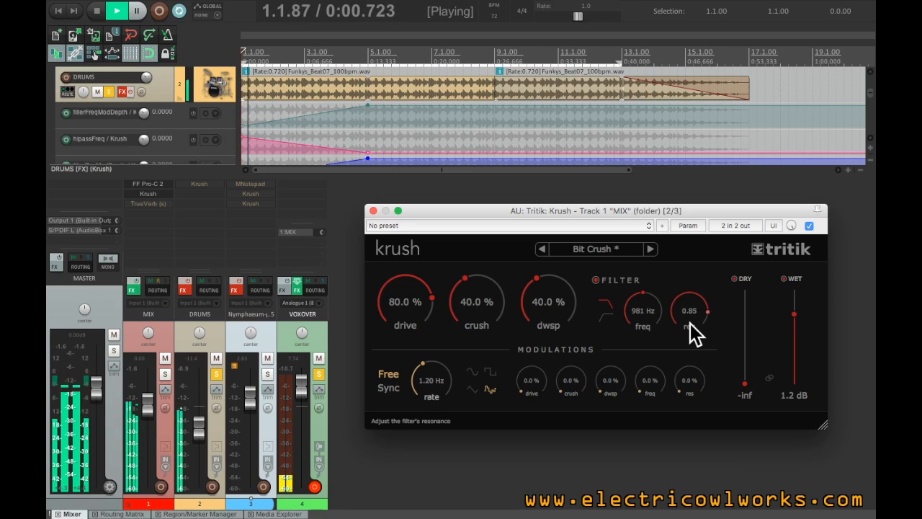
scroll(690, 323, up, 3)
scroll(690, 323, up, 2)
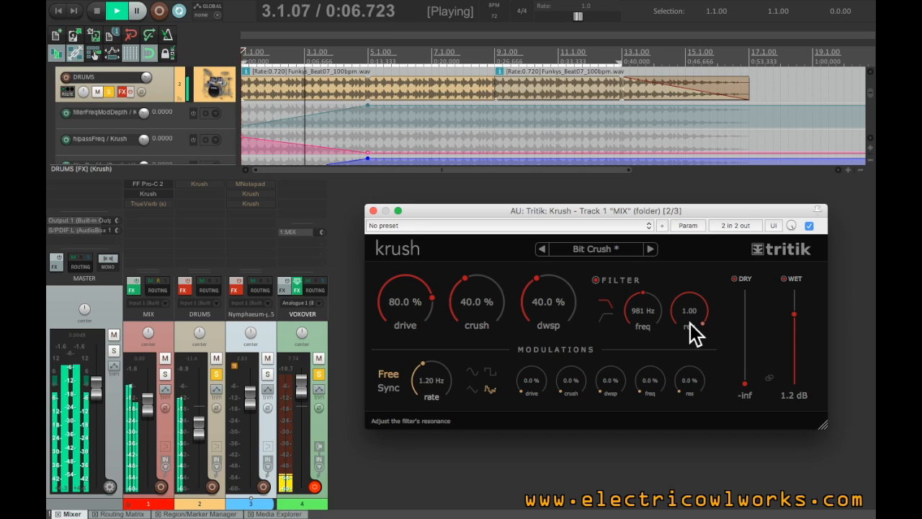
Bring the filter's resonance back to 0.00 and lower the cutoff frequency to about 294 Hz
double_click(690, 323)
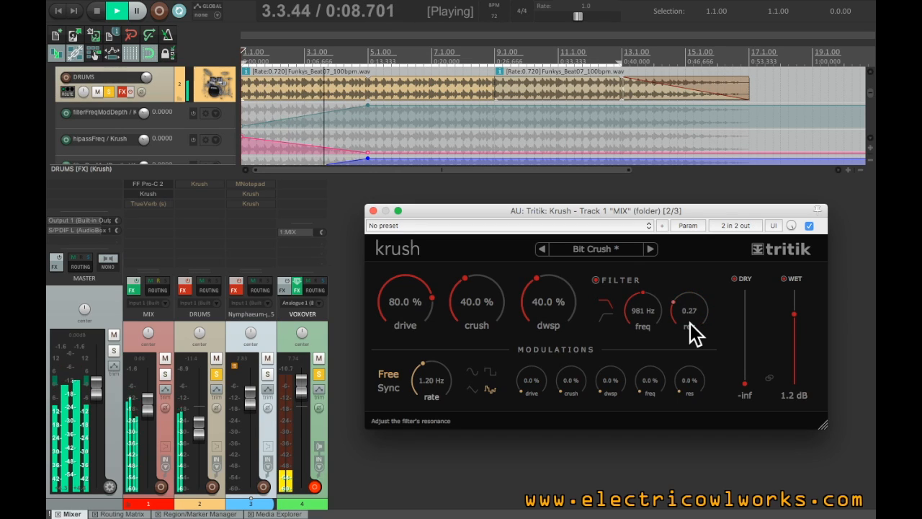
scroll(688, 322, down, 1)
scroll(645, 312, down, 4)
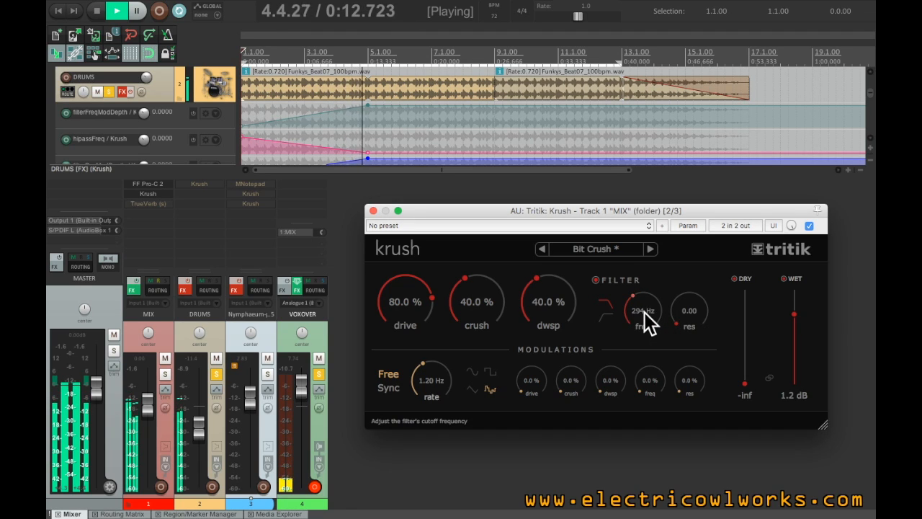
Bypass Krush with playback stopped and load the Punch preset from the factory Crushing category
click(809, 225)
key(space)
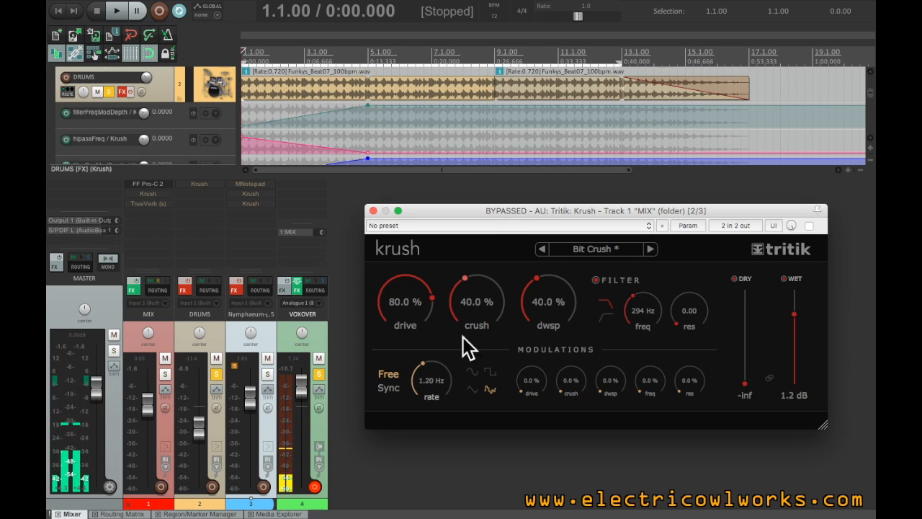
click(607, 249)
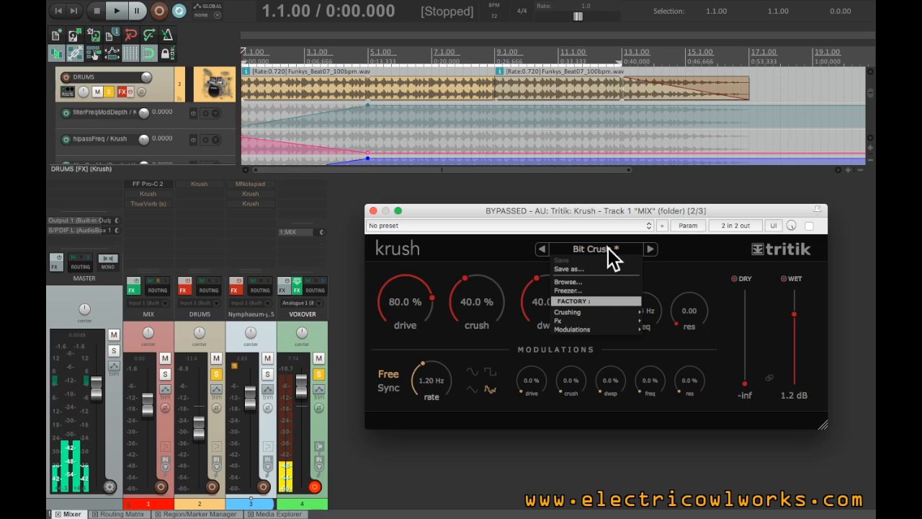
mouse_move(580, 313)
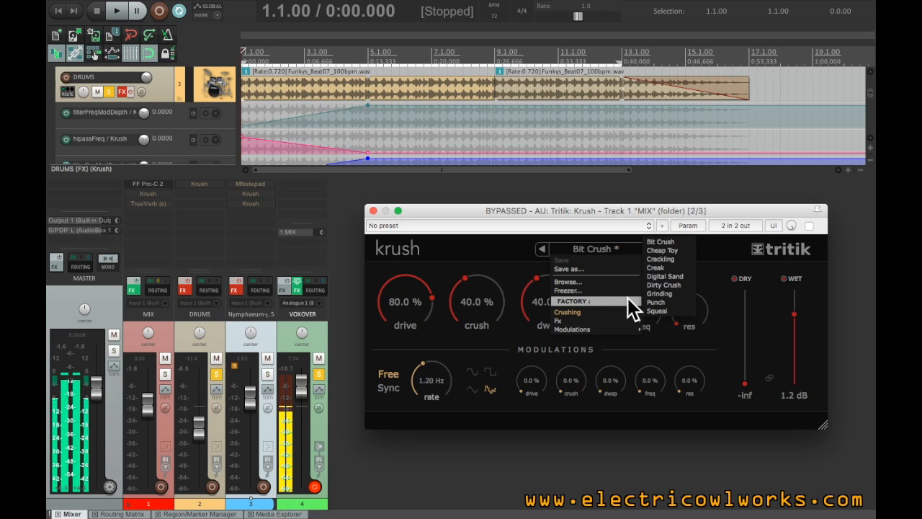
click(662, 303)
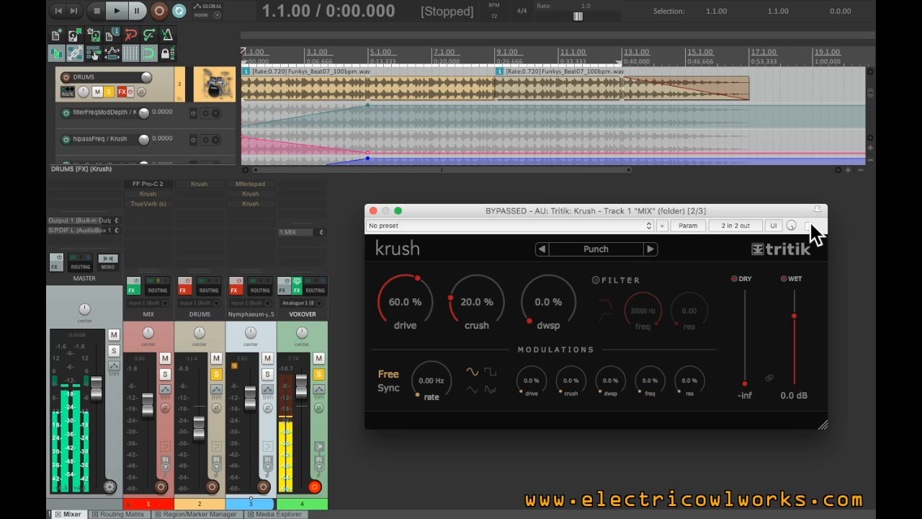
Play the drums with Krush bypassed, then re-enable the plugin to hear the Punch preset
key(space)
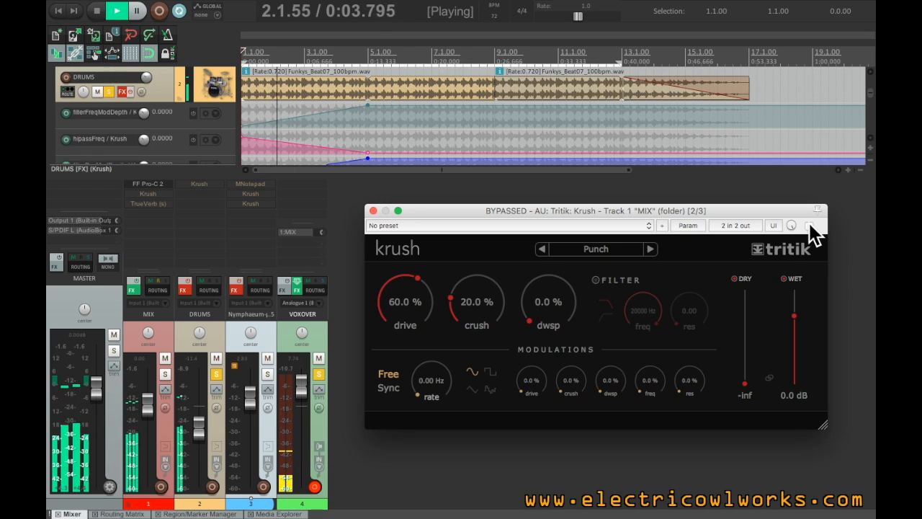
click(809, 225)
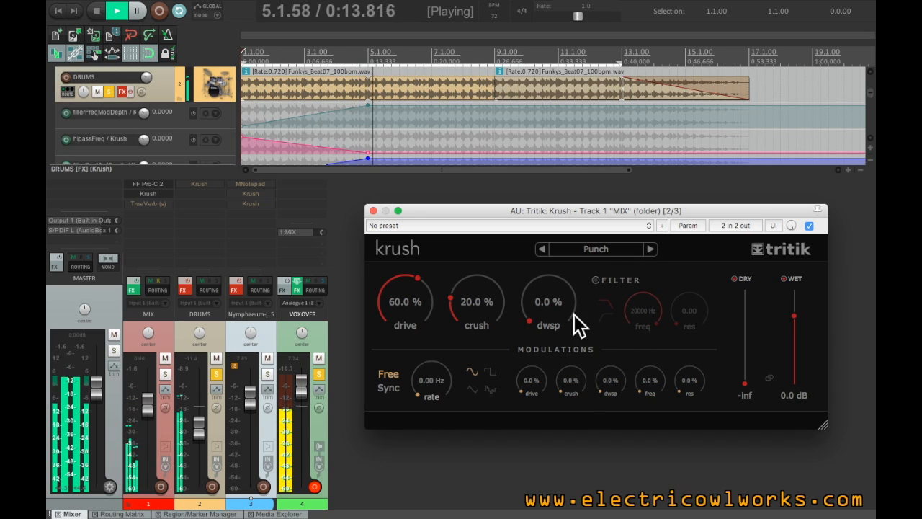
Enable the filter and lower its cutoff frequency gradually to about 3756 Hz, ending with playback stopped
click(596, 281)
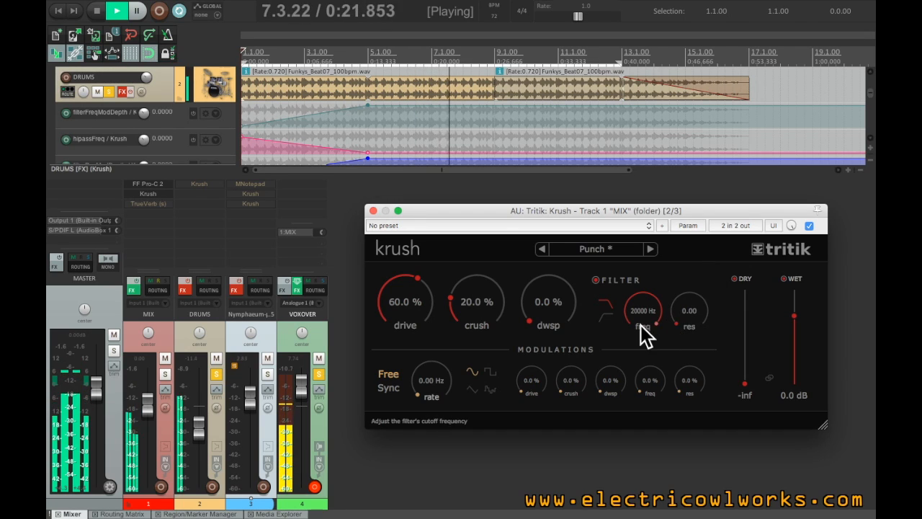
scroll(641, 322, down, 1)
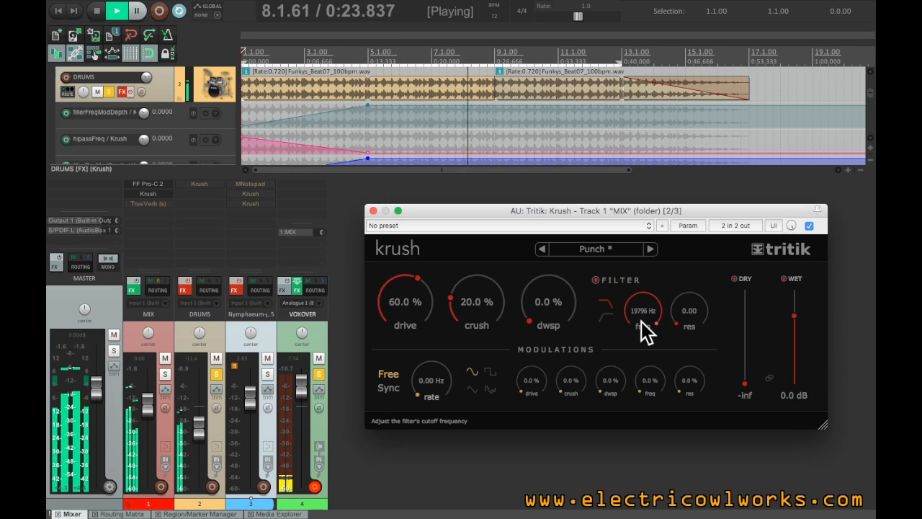
scroll(641, 322, down, 5)
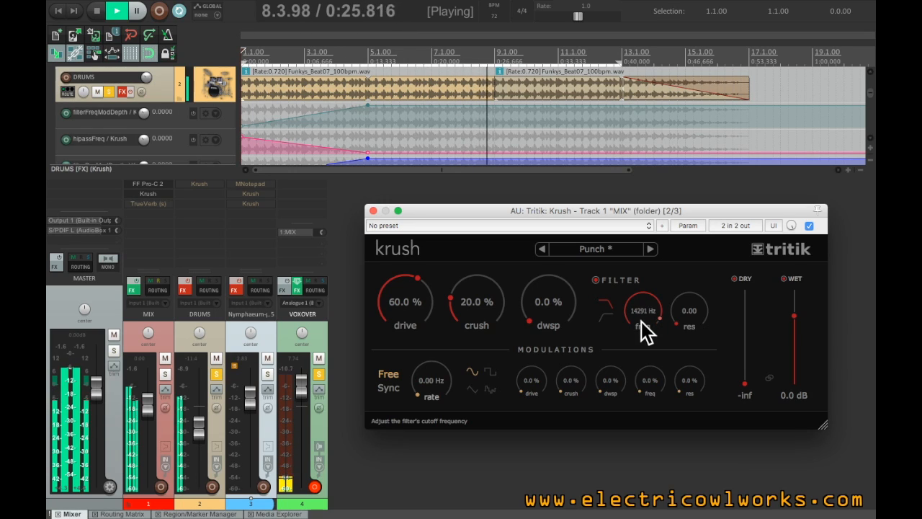
scroll(642, 322, down, 1)
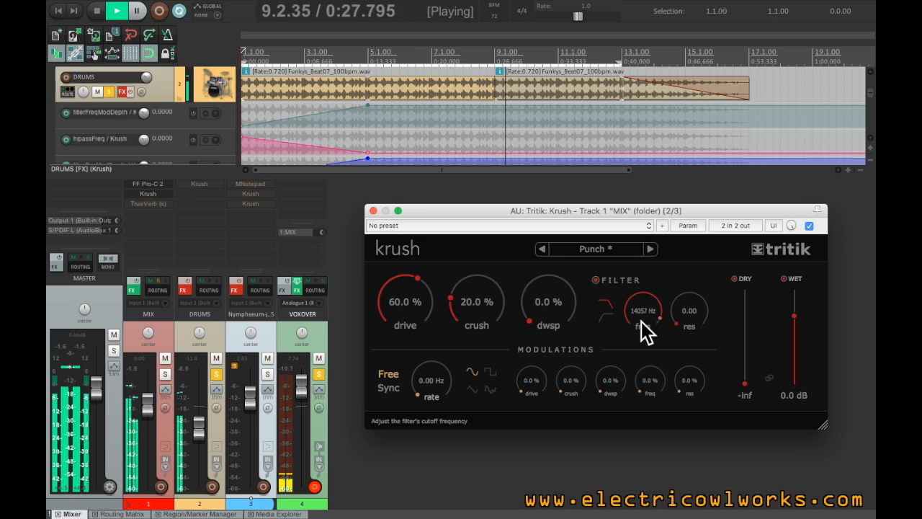
scroll(641, 322, down, 5)
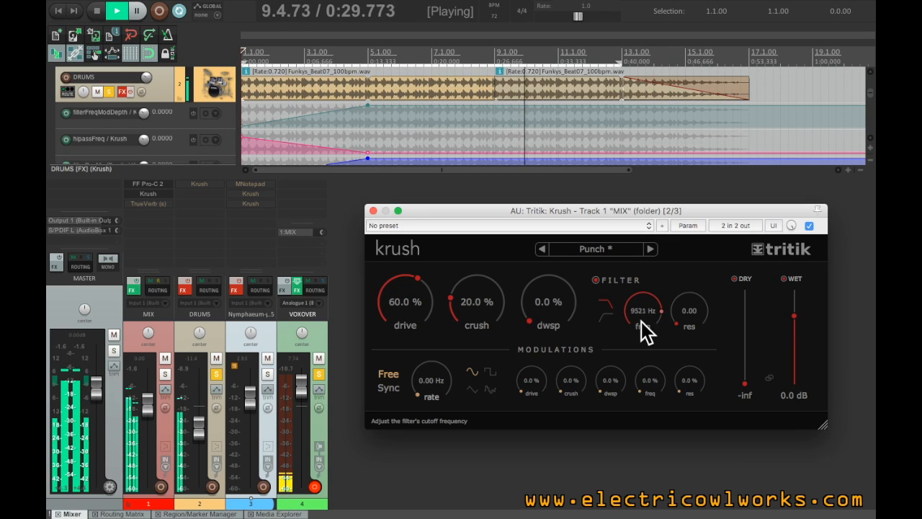
scroll(641, 322, down, 3)
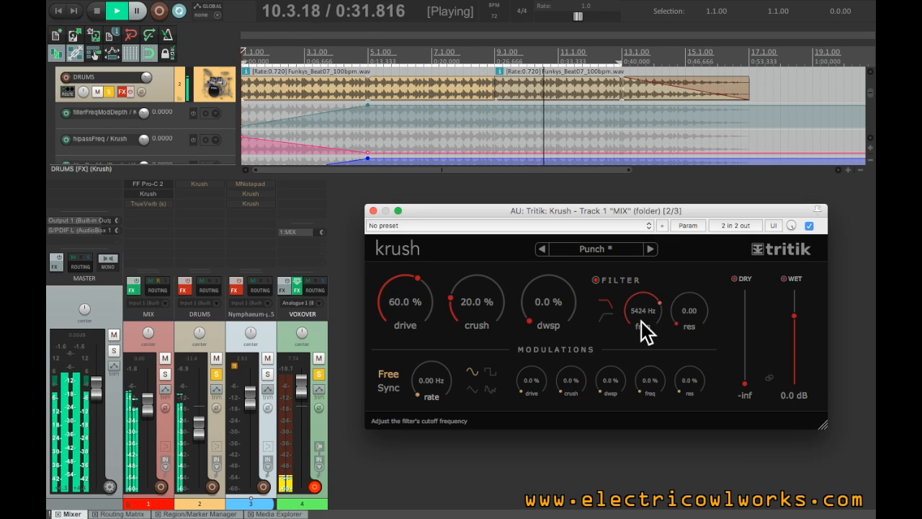
scroll(641, 322, down, 2)
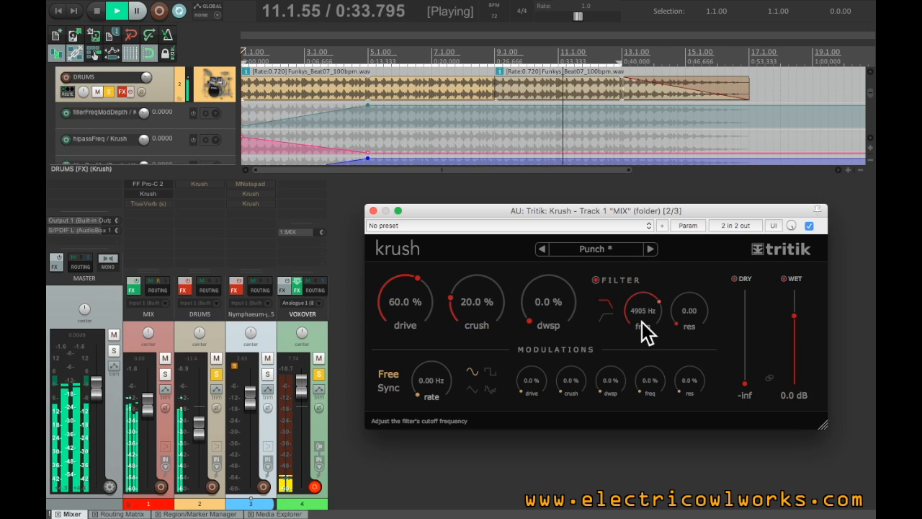
scroll(641, 322, down, 2)
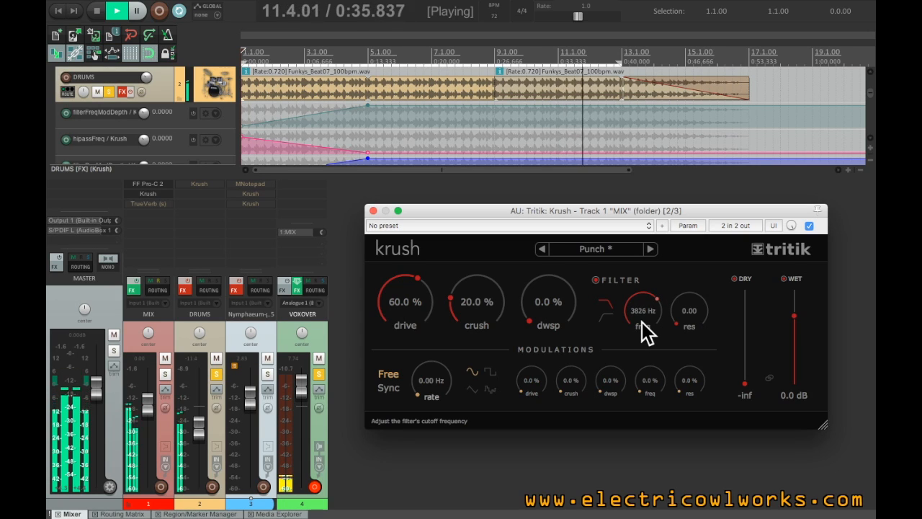
scroll(642, 323, down, 1)
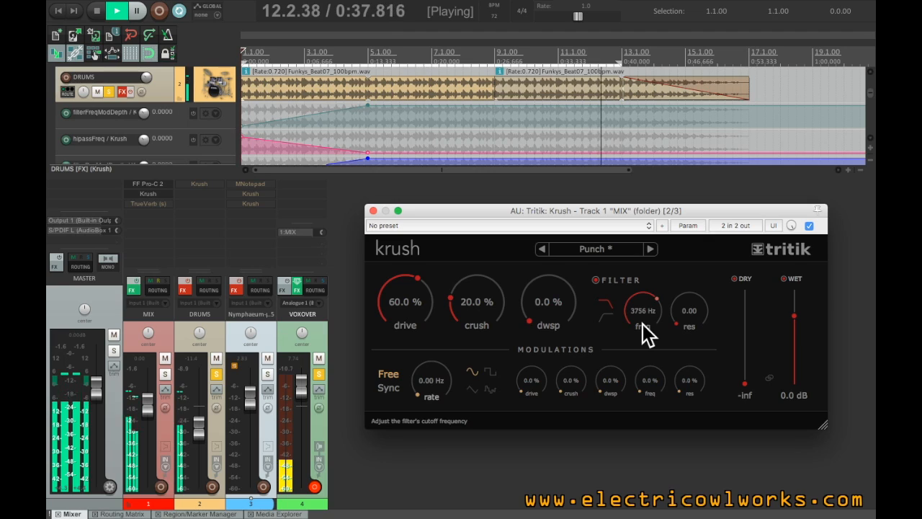
key(space)
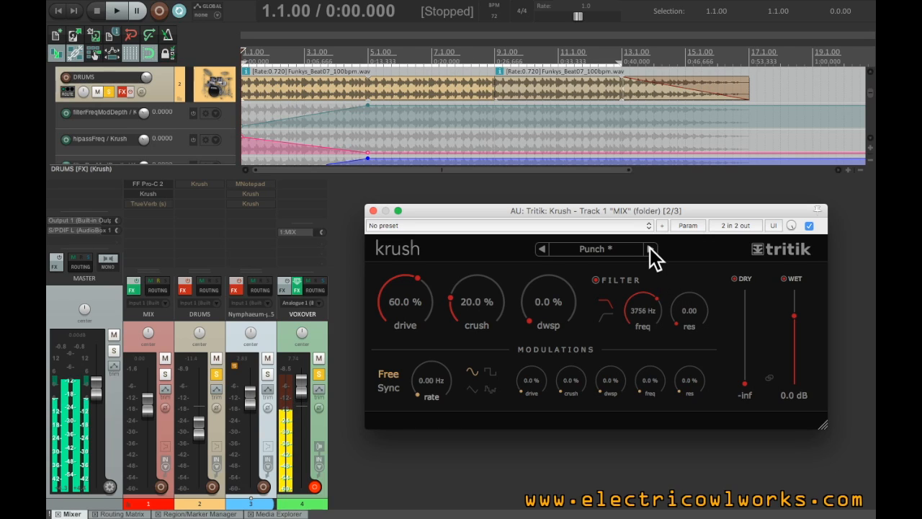
Load the Dirty Crush preset from Krush's factory Crushing category
click(610, 250)
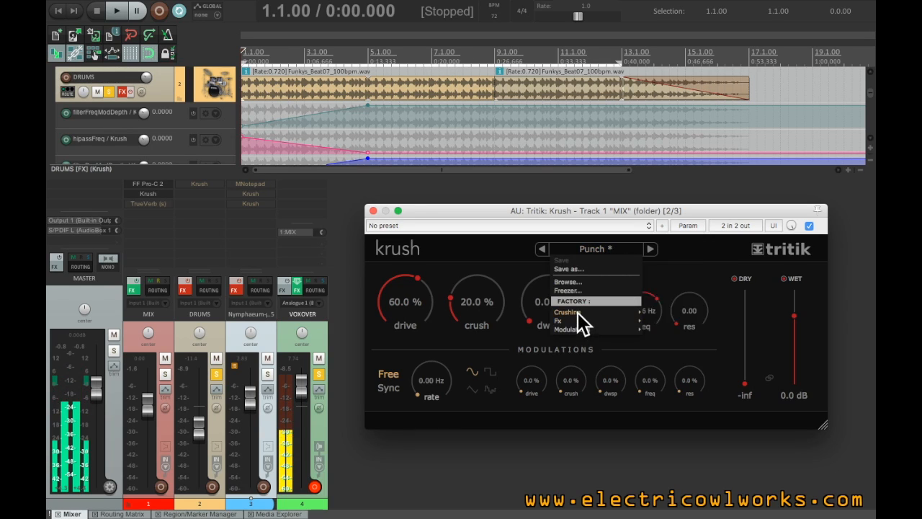
mouse_move(577, 312)
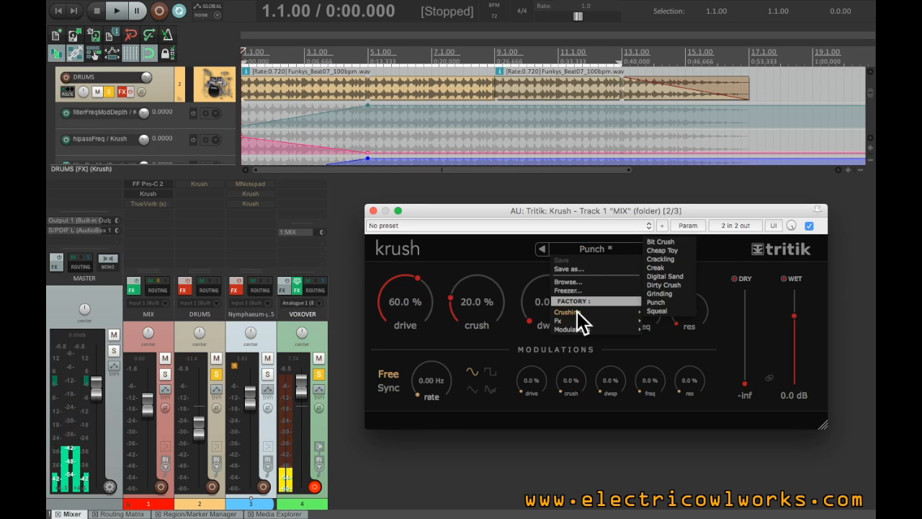
click(661, 284)
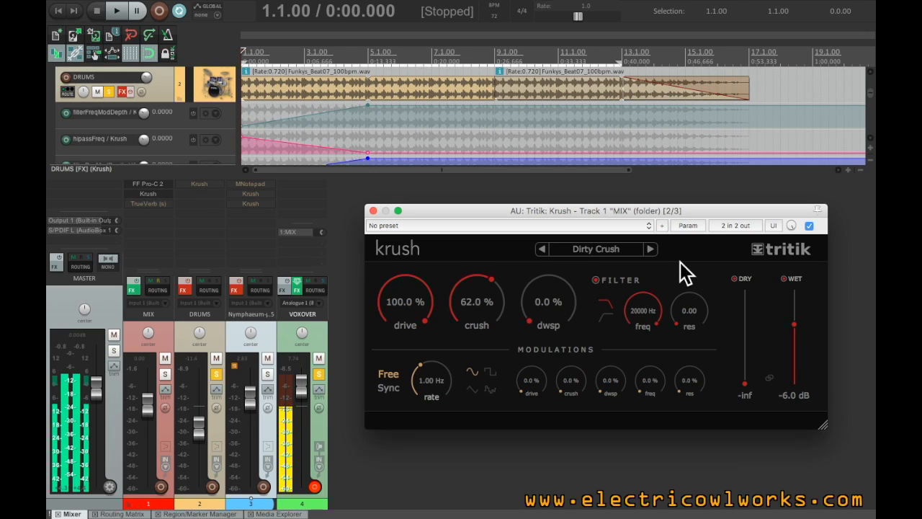
Compare the drums with and without the Dirty Crush preset by bypassing Krush, starting playback and re-enabling it
click(808, 225)
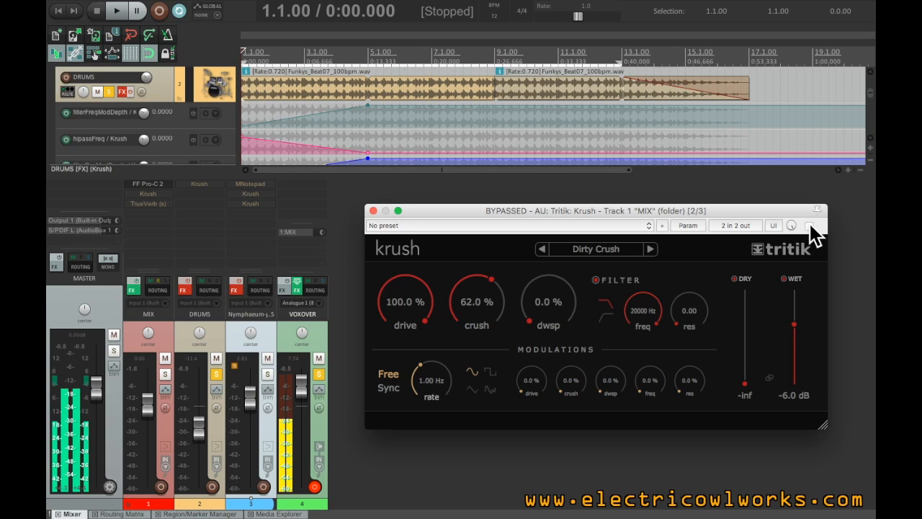
key(space)
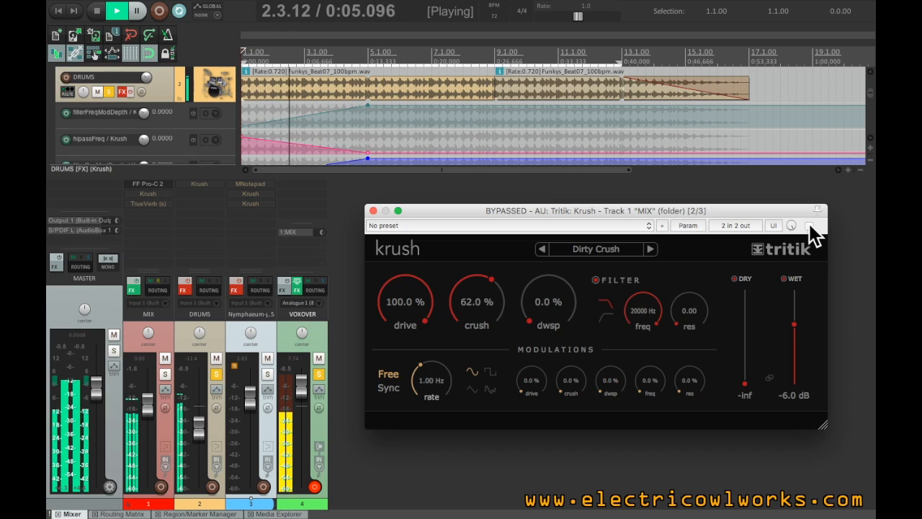
click(809, 225)
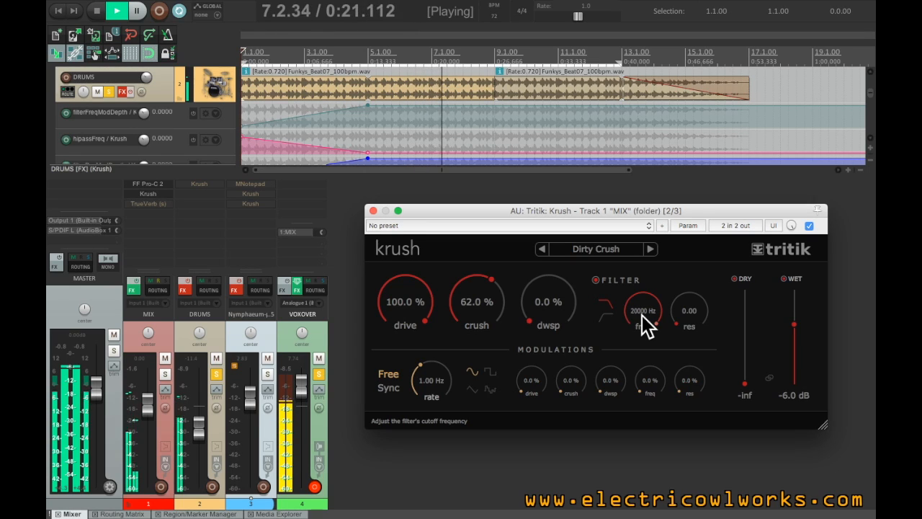
Lower the Dirty Crush preset's filter cutoff frequency to about 8505 Hz during playback
scroll(642, 315, down, 3)
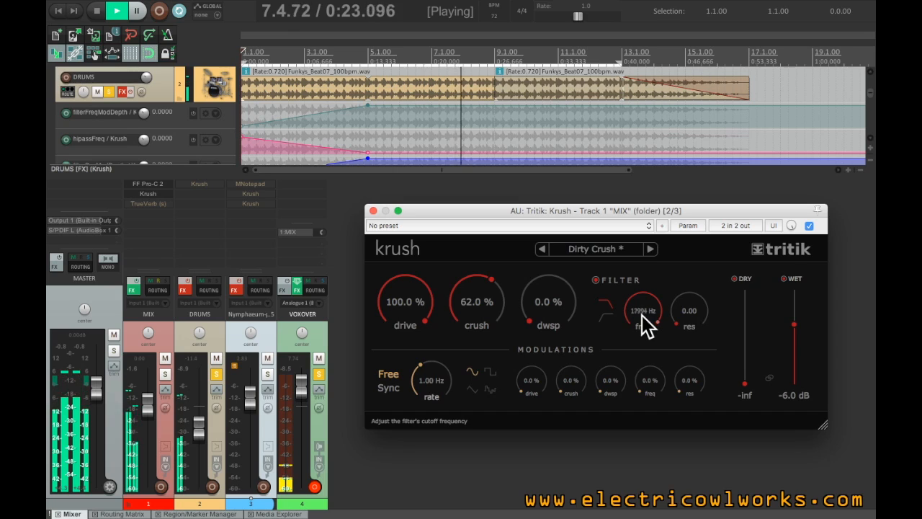
scroll(642, 314, down, 4)
scroll(642, 315, down, 1)
scroll(641, 315, down, 1)
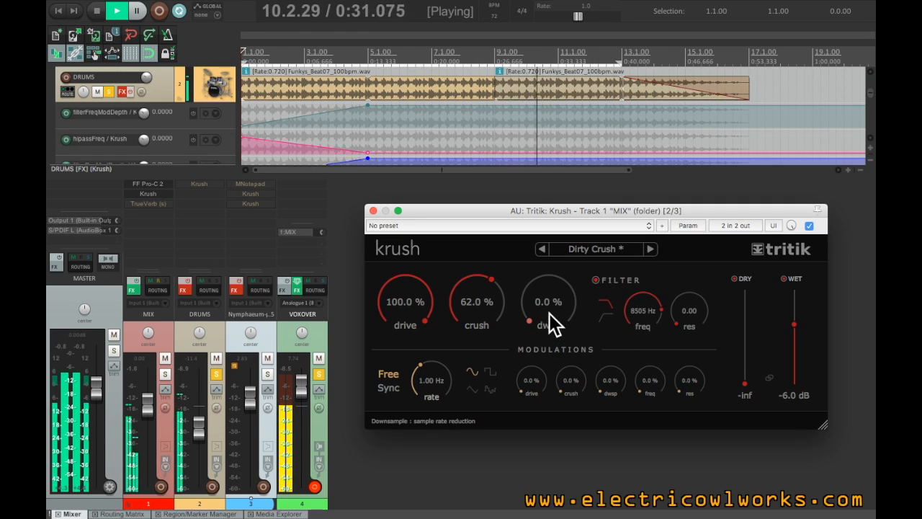
Sweep the downsampling (dwsp) amount upward during playback and settle it at about 48.2%
scroll(549, 311, up, 3)
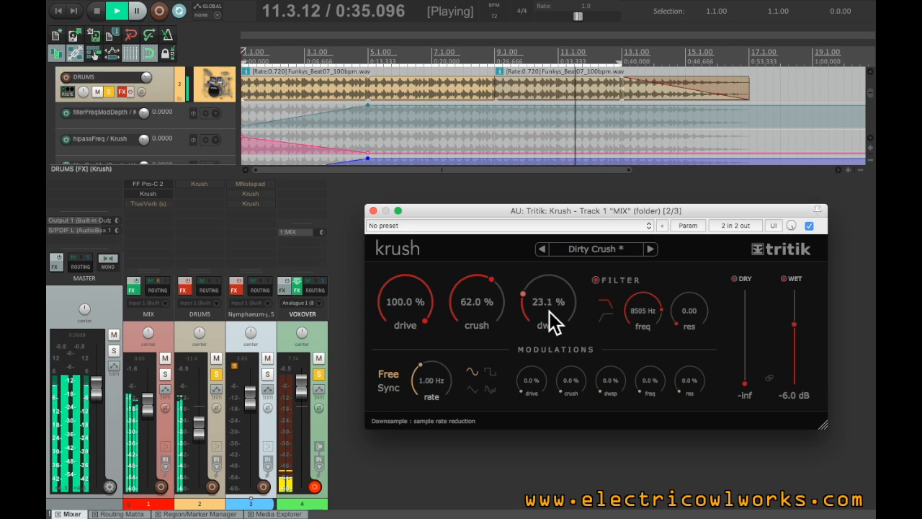
scroll(549, 312, up, 1)
scroll(549, 312, up, 1)
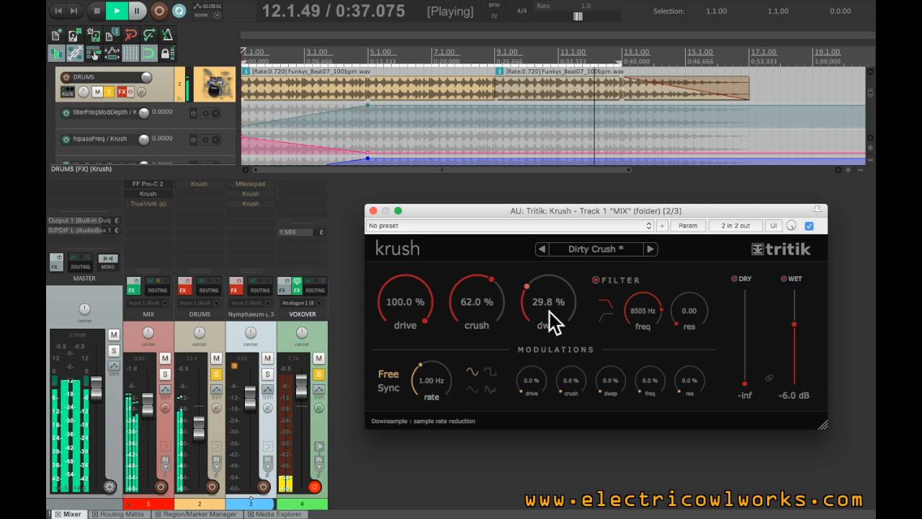
scroll(549, 311, up, 3)
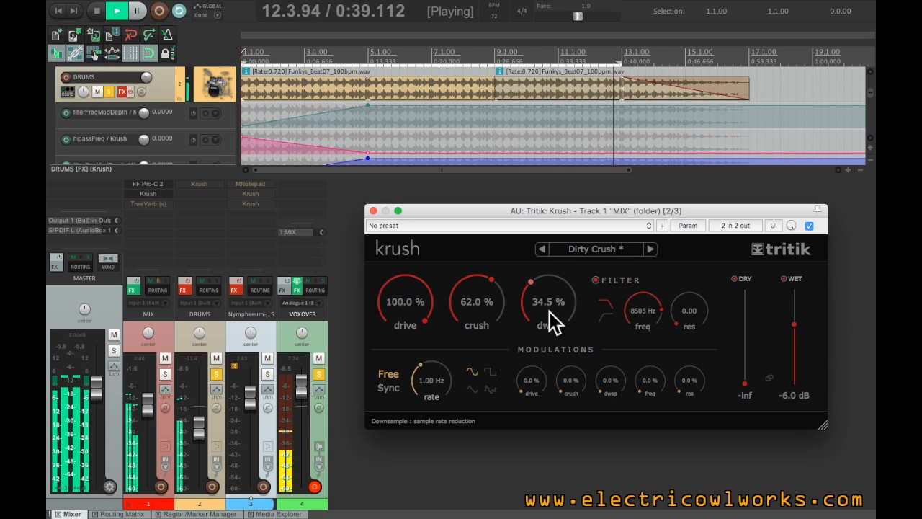
scroll(549, 311, up, 5)
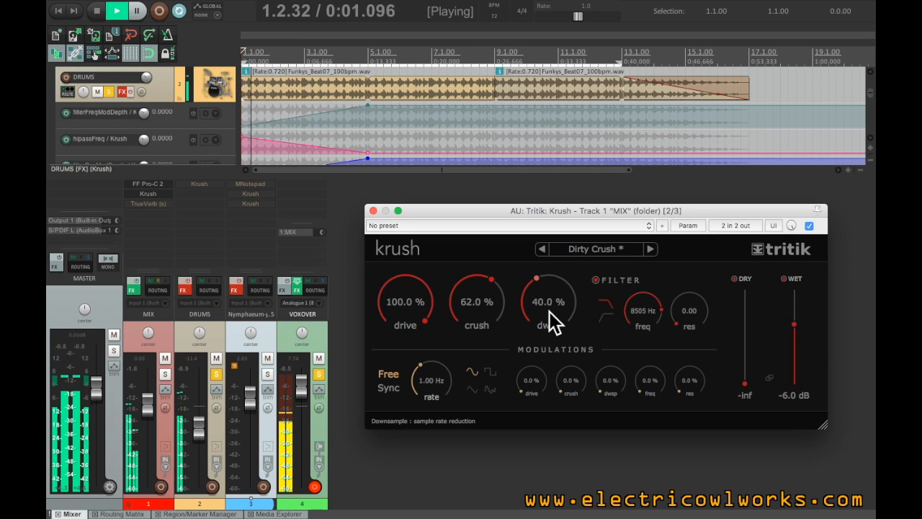
scroll(549, 311, up, 1)
scroll(549, 311, up, 4)
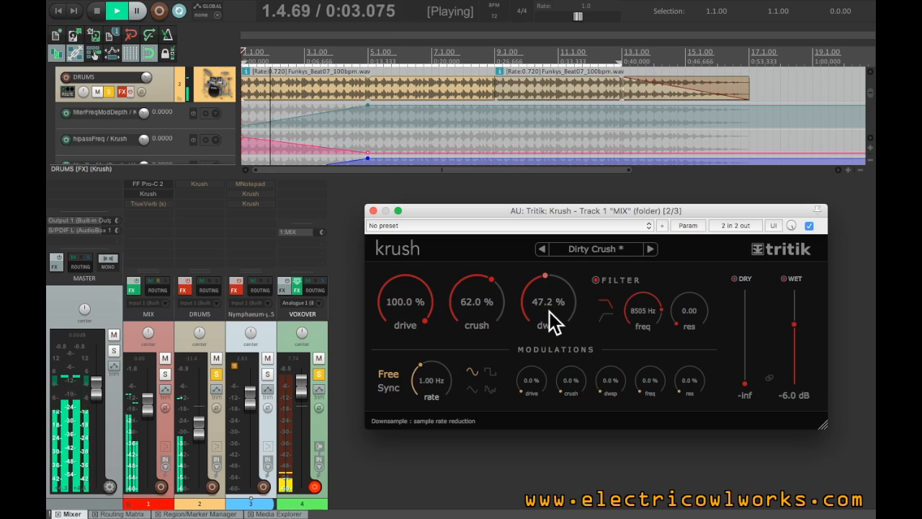
scroll(549, 311, up, 1)
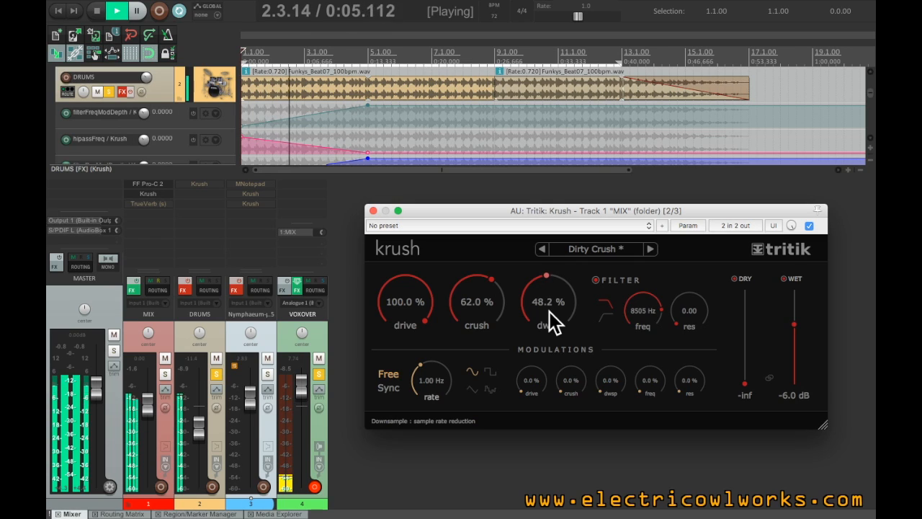
scroll(548, 311, up, 2)
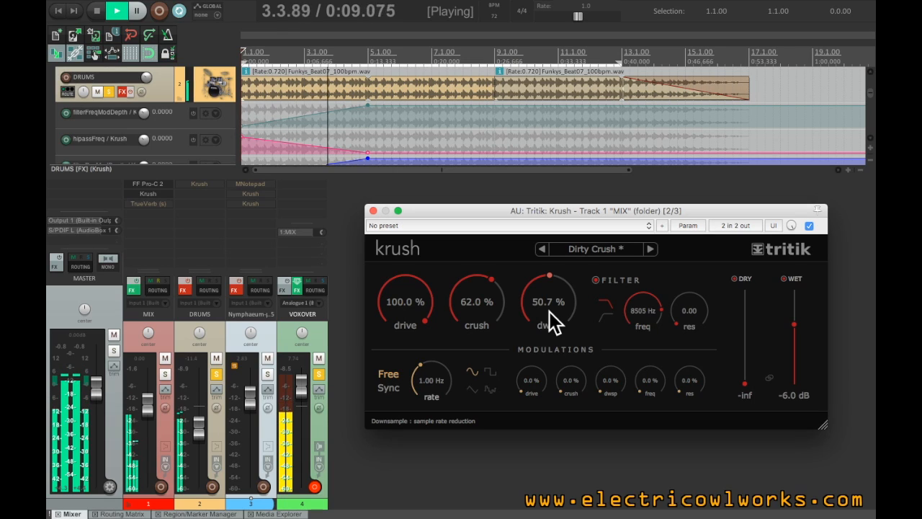
scroll(549, 311, up, 2)
scroll(549, 312, up, 3)
scroll(549, 312, up, 3)
scroll(549, 311, up, 5)
scroll(549, 311, down, 9)
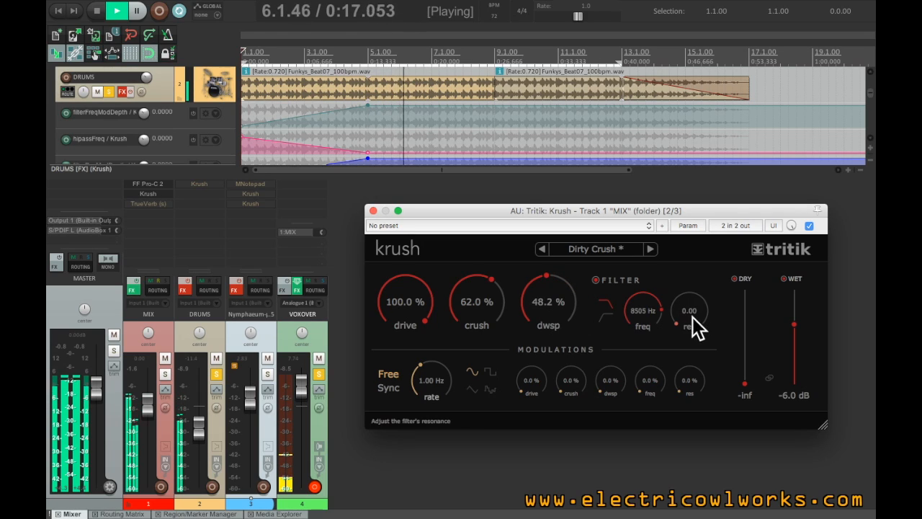
Sweep the Dirty Crush preset's filter resonance upward during playback and reset it to 0.00
scroll(693, 317, up, 1)
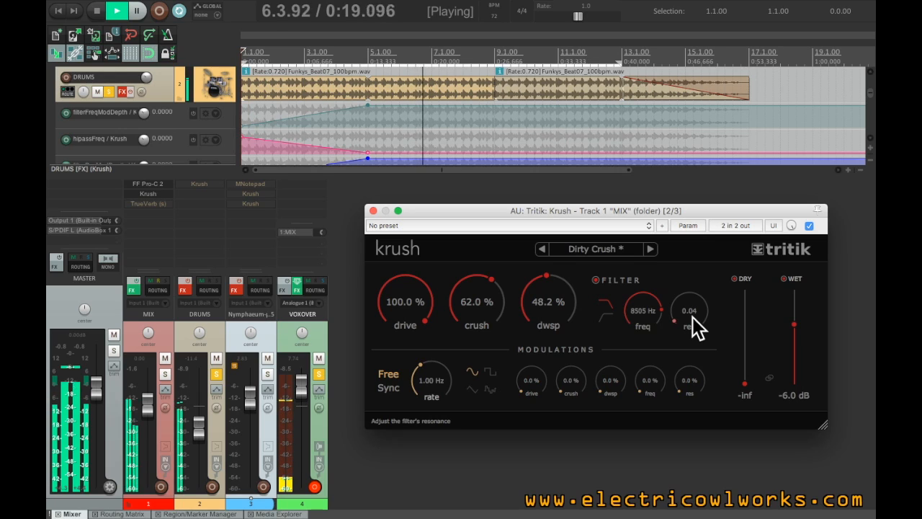
scroll(692, 317, up, 3)
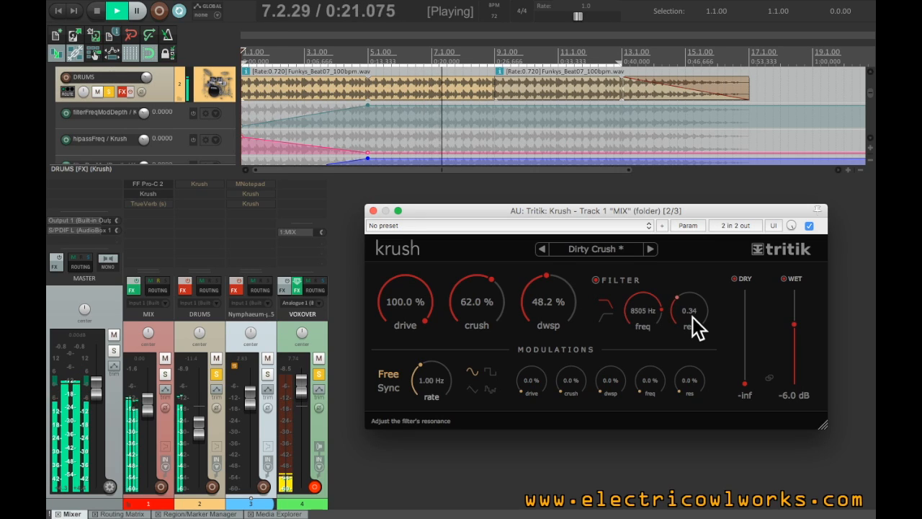
scroll(692, 317, up, 2)
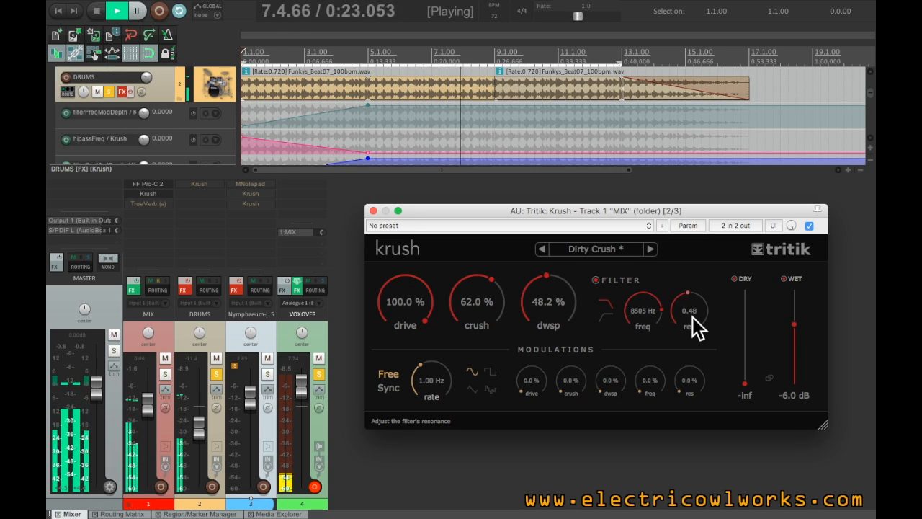
scroll(692, 317, up, 2)
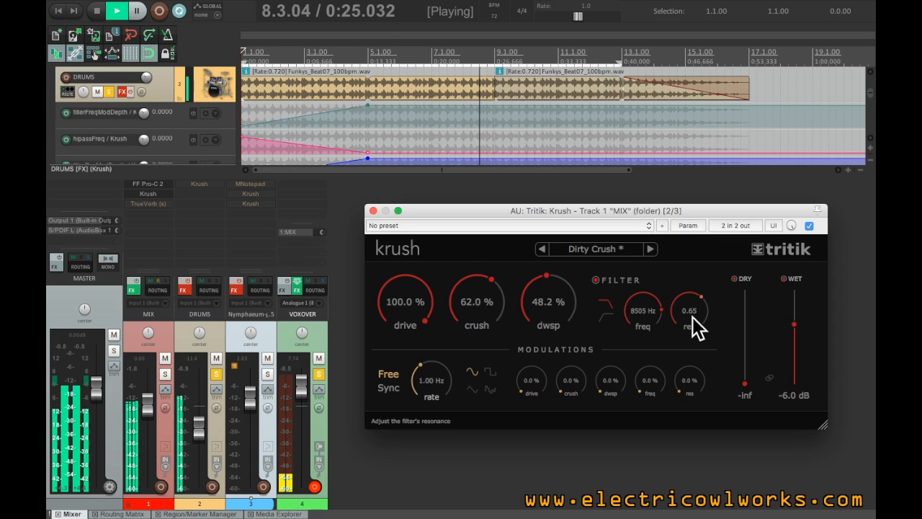
scroll(693, 317, up, 1)
scroll(692, 317, up, 2)
double_click(692, 317)
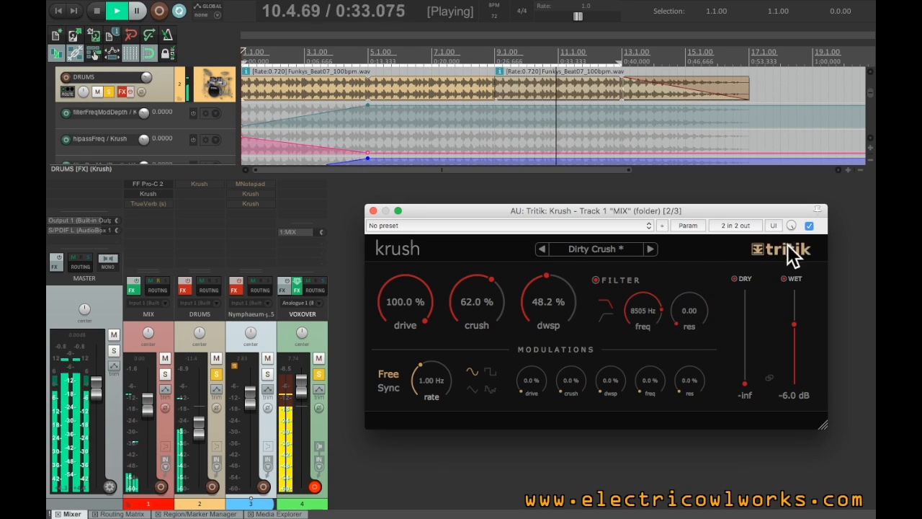
Stop playback, bypass Krush on the MIX track and move the solo from DRUMS to the Nymphaeum track
key(space)
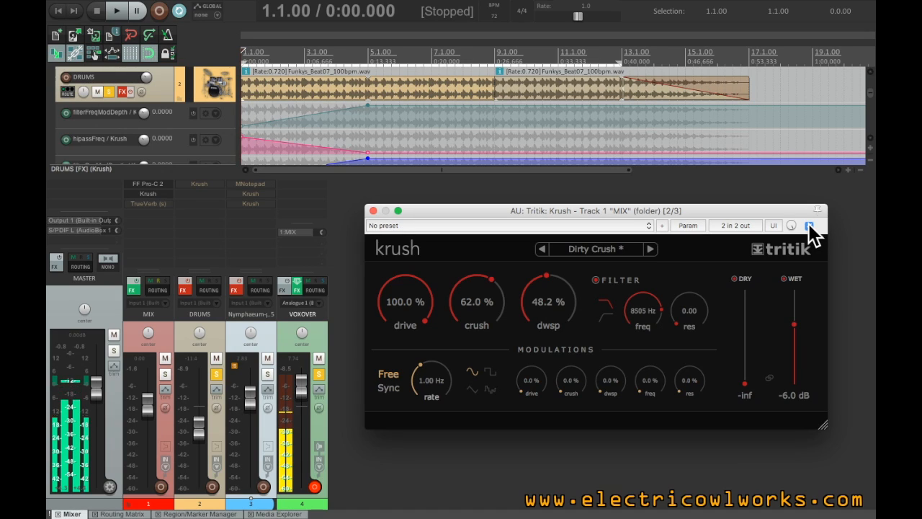
click(809, 224)
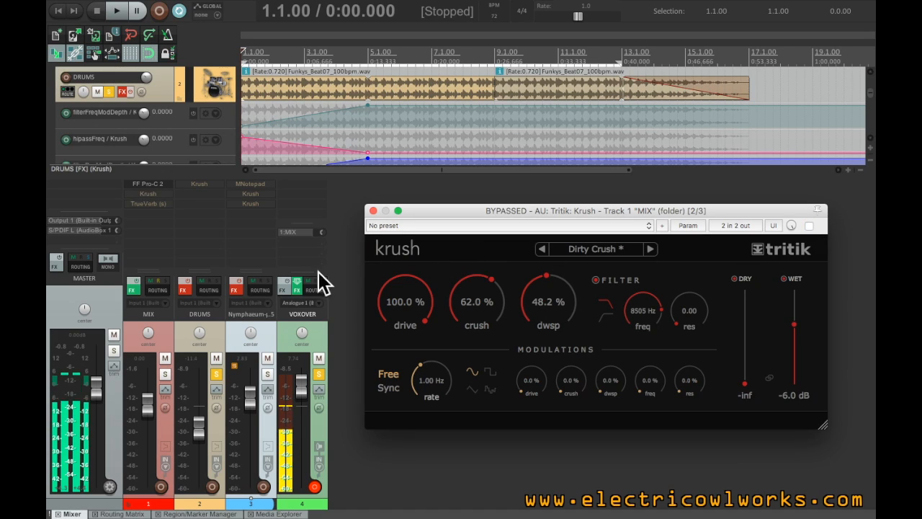
click(266, 371)
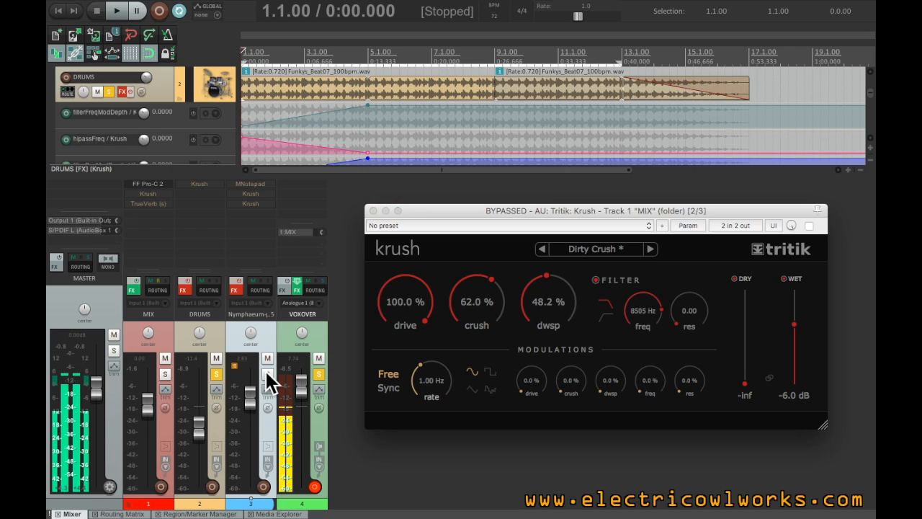
click(216, 374)
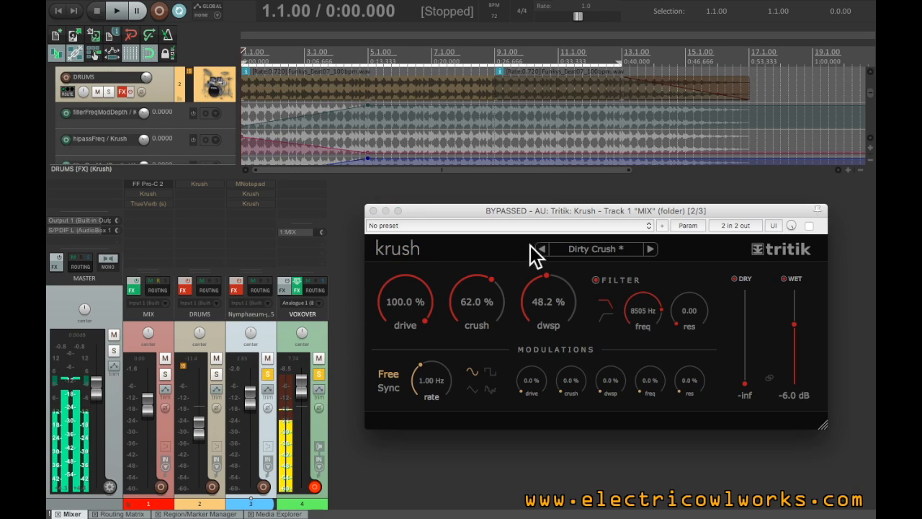
Load the Digital Water preset from Krush's factory Fx category and compare it with the bypassed sound during playback
click(595, 248)
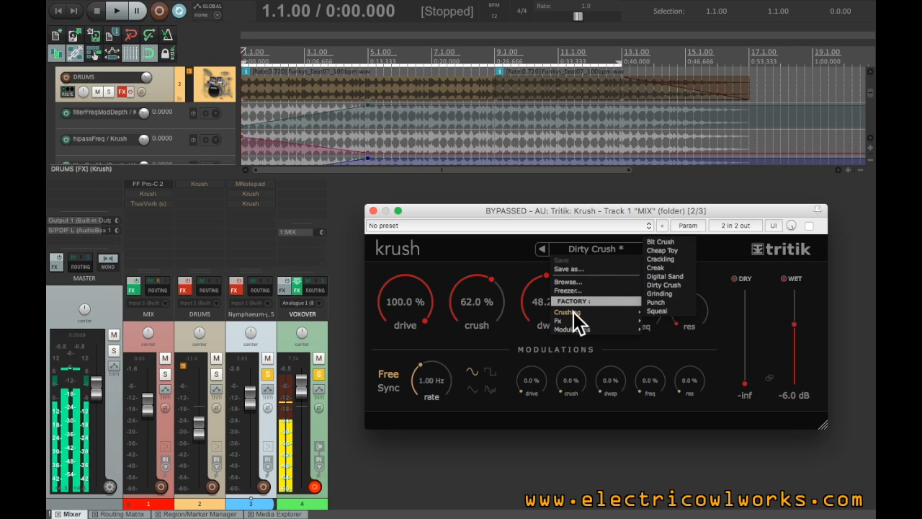
mouse_move(571, 330)
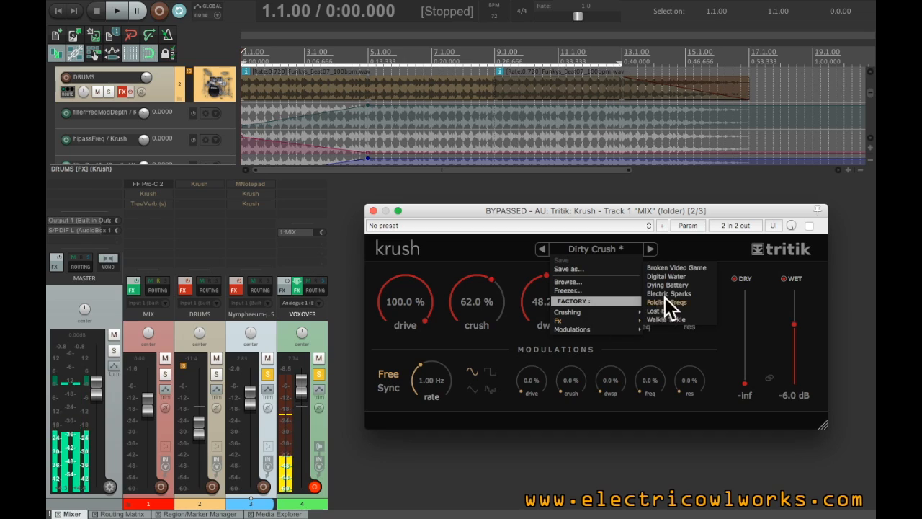
click(679, 278)
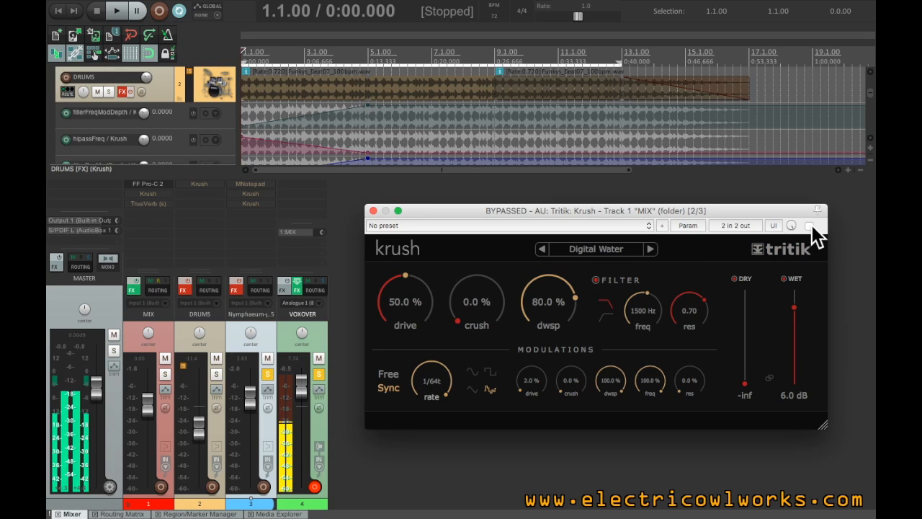
key(space)
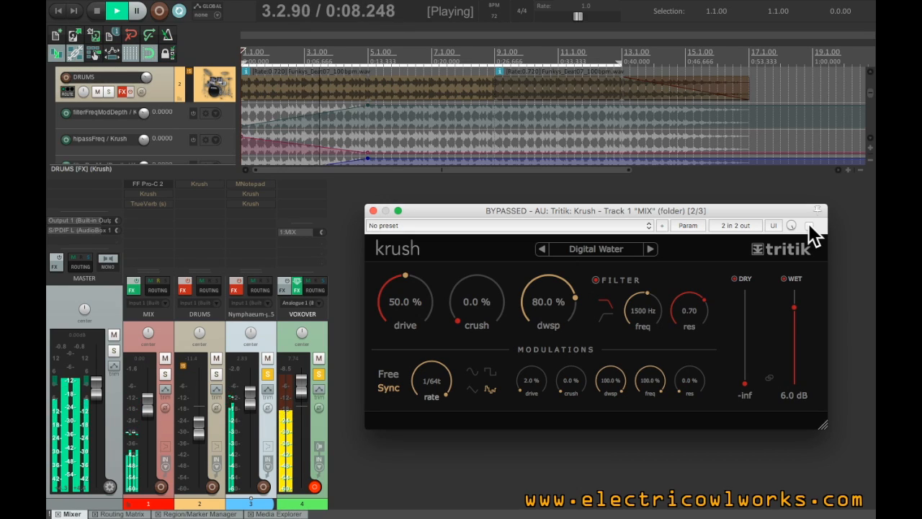
click(808, 224)
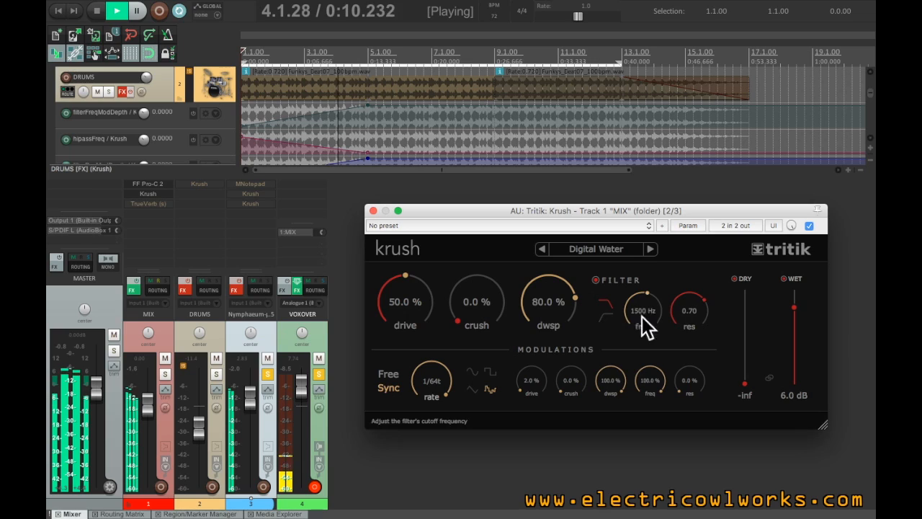
Set the downsampling (dwsp) to 79.0% and sweep the filter cutoff up to about 3344 Hz, ending near 557 Hz
drag(538, 303, 545, 293)
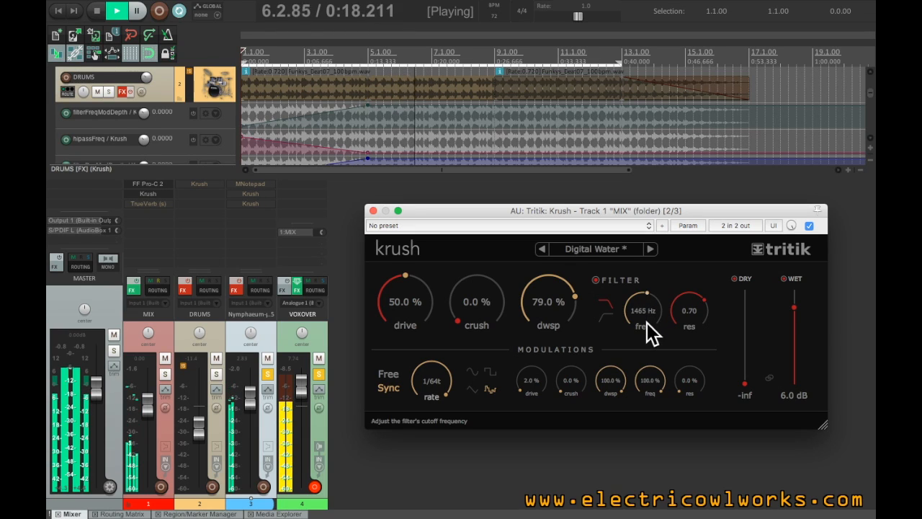
scroll(650, 333, up, 5)
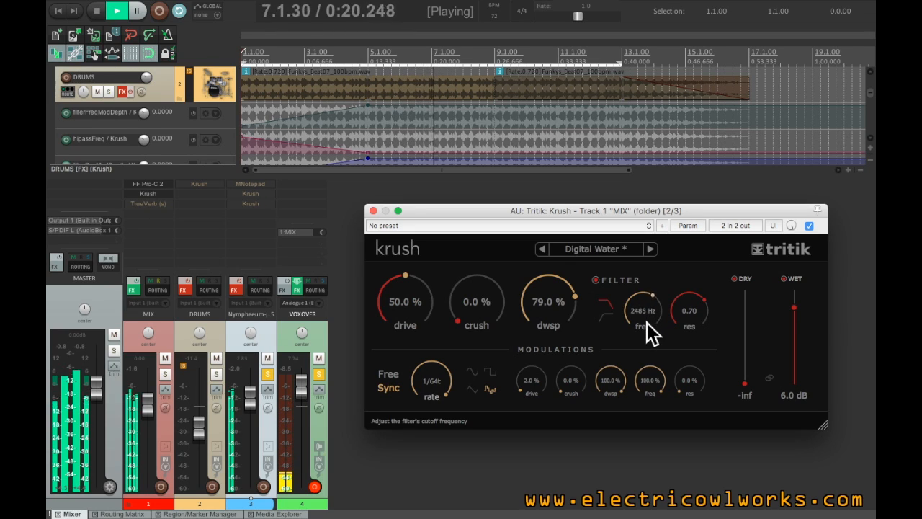
scroll(650, 333, up, 3)
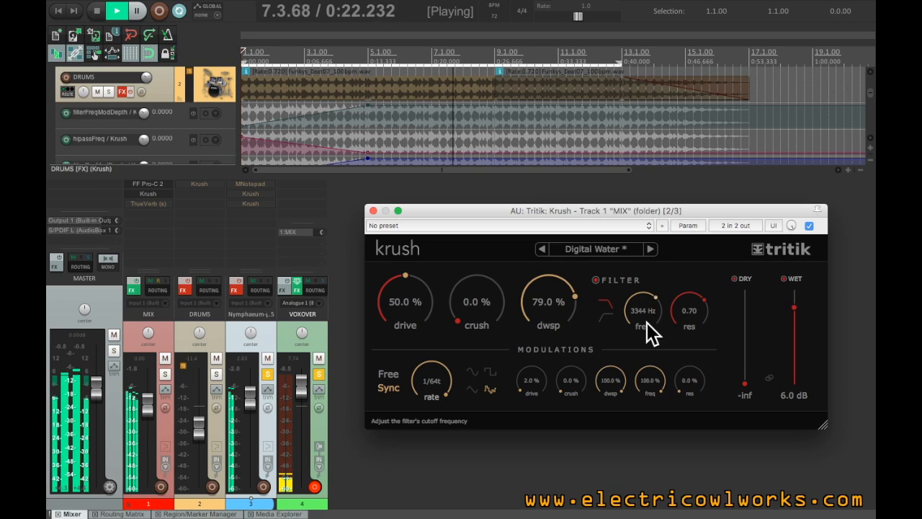
scroll(651, 333, down, 12)
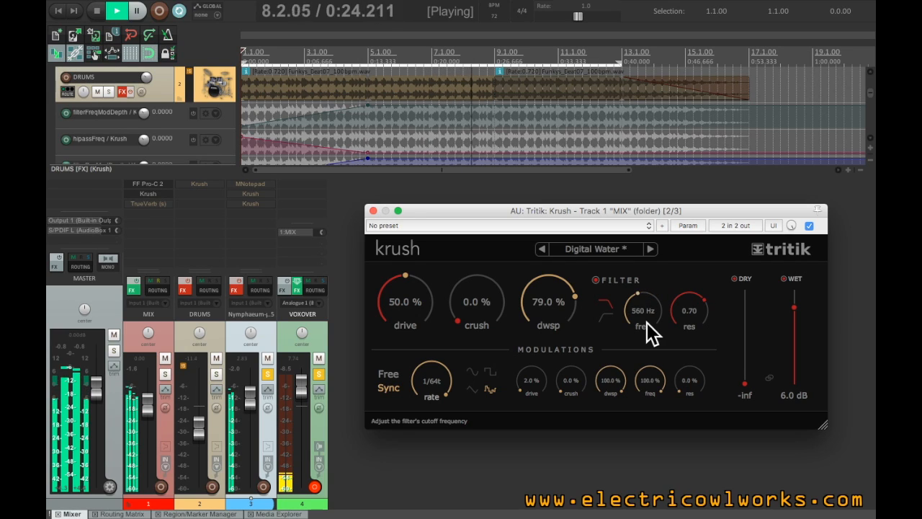
Raise the filter resonance to about 0.92 and set the dwsp modulation depth to about 99.6%
scroll(689, 303, up, 3)
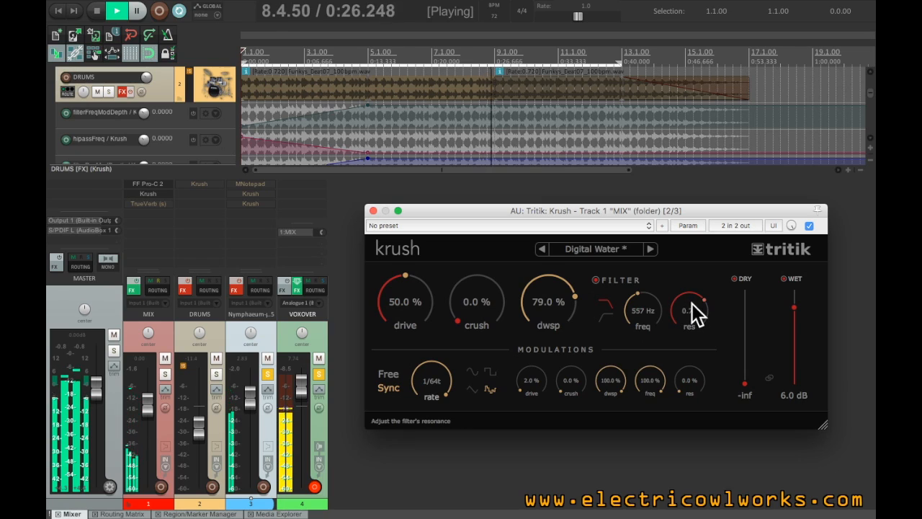
scroll(690, 312, up, 3)
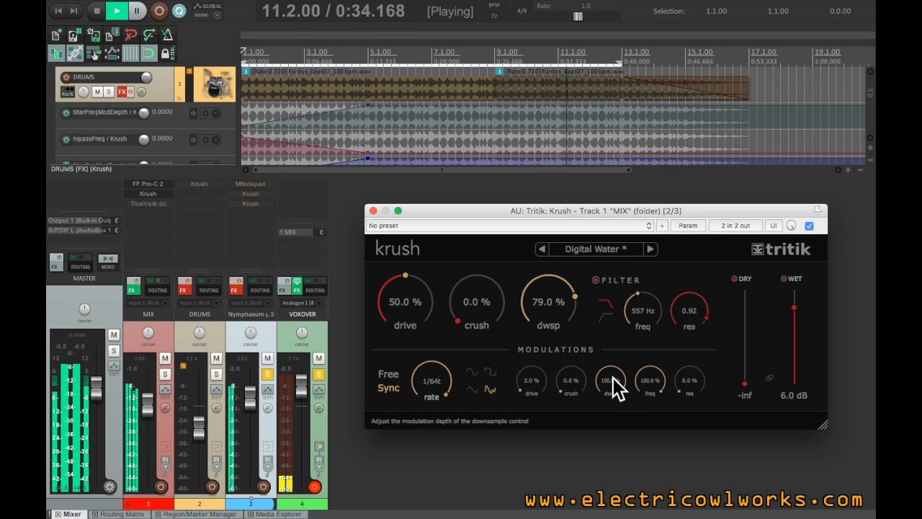
mouse_move(613, 378)
mouse_down()
mouse_move(612, 394)
mouse_move(612, 384)
mouse_up()
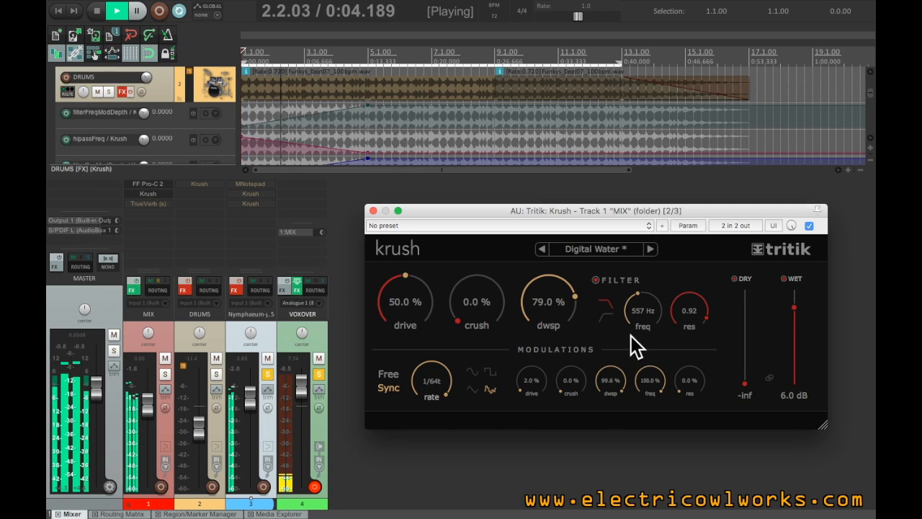
Lower the filter resonance to about 0.61 and raise the filter cutoff to about 817 Hz
scroll(693, 316, down, 4)
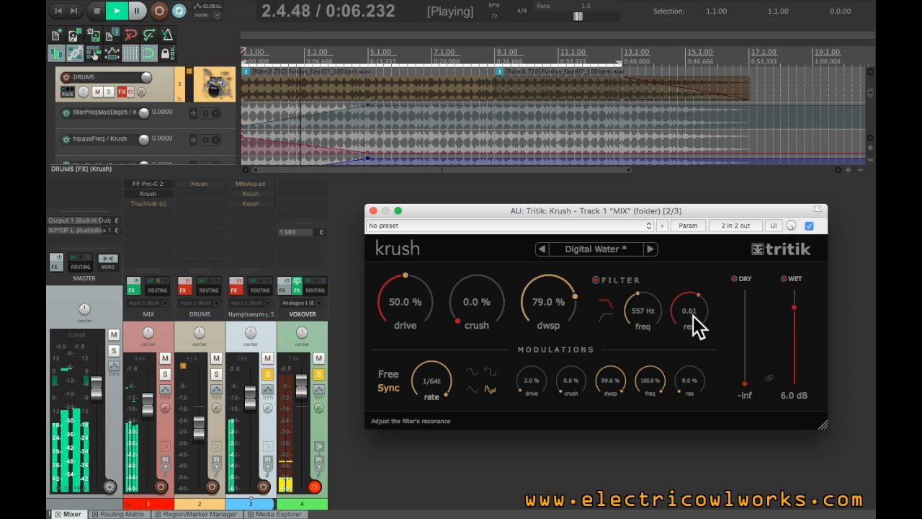
scroll(641, 314, up, 3)
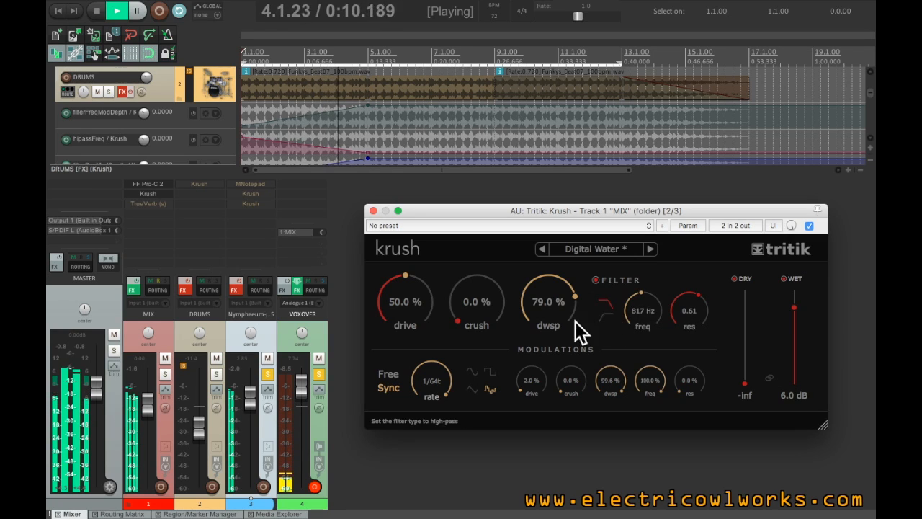
Gradually lower the downsampling (dwsp) amount to about 22.9% during playback
scroll(556, 311, down, 5)
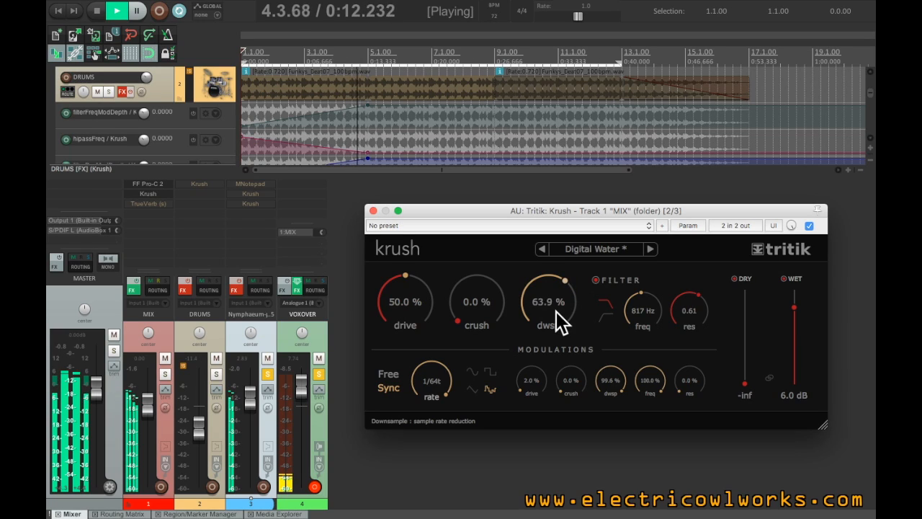
scroll(556, 312, down, 4)
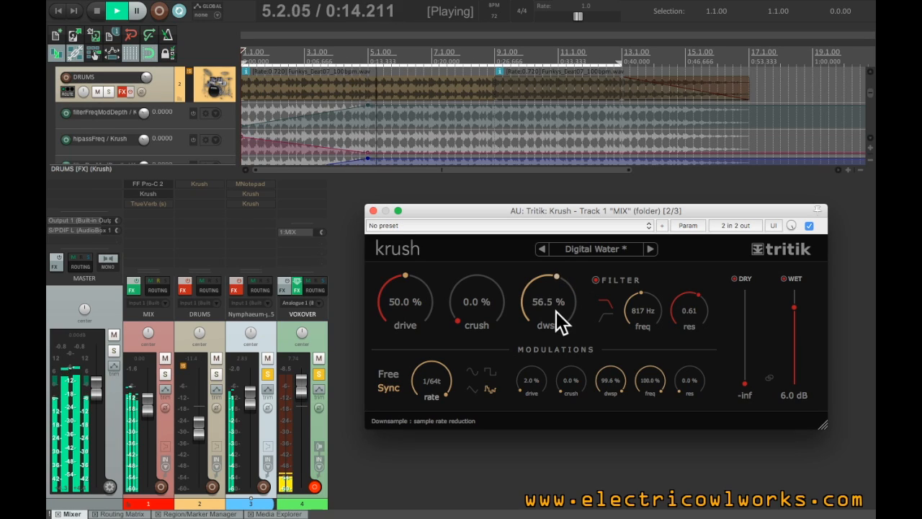
scroll(556, 311, down, 4)
scroll(556, 311, down, 1)
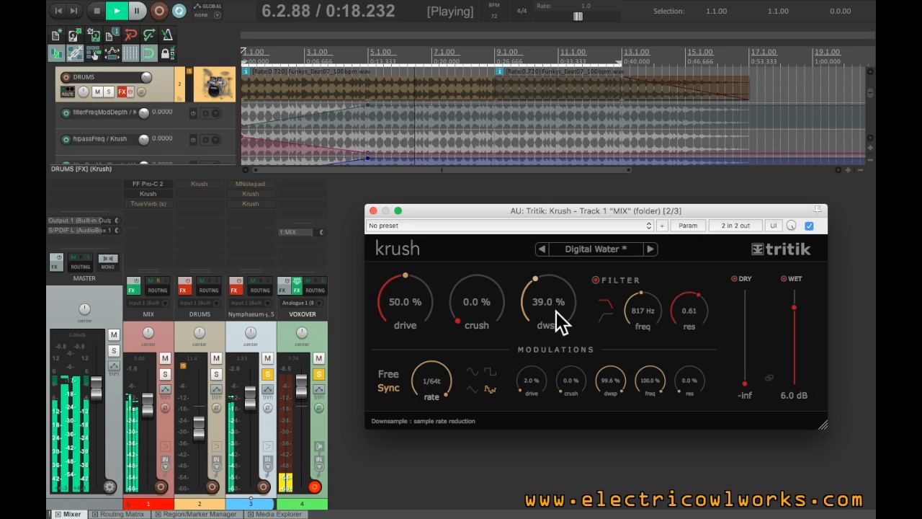
scroll(556, 312, down, 2)
scroll(556, 312, down, 3)
scroll(556, 312, down, 10)
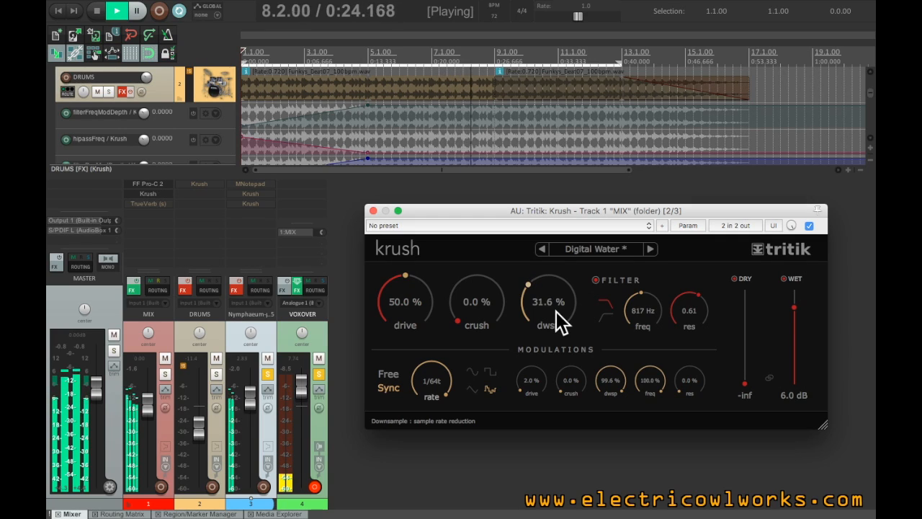
scroll(556, 311, down, 3)
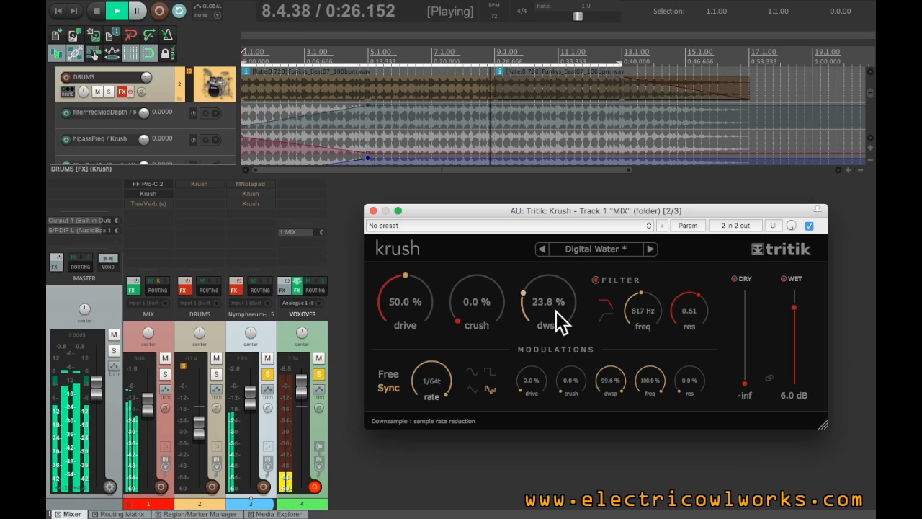
scroll(556, 311, down, 1)
Raise the filter resonance to about 0.85 and drop the filter cutoff to about 28 Hz
scroll(685, 311, up, 2)
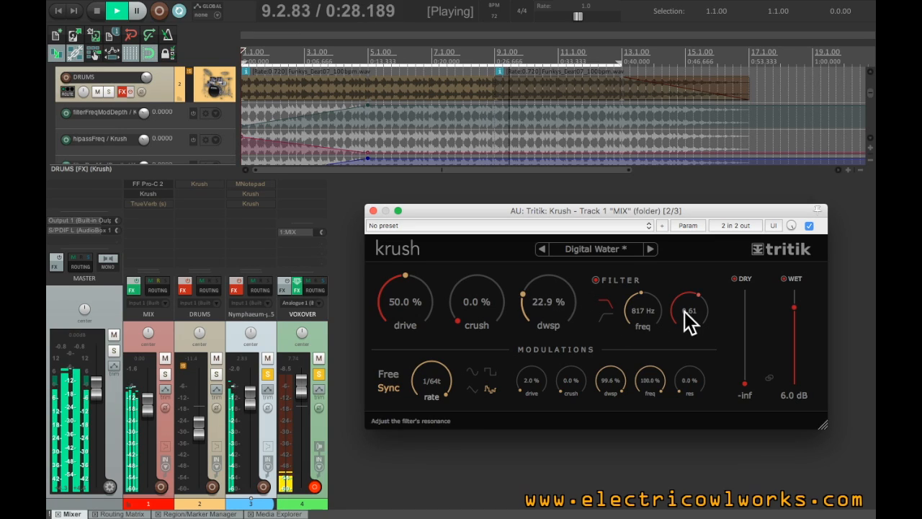
scroll(685, 312, up, 2)
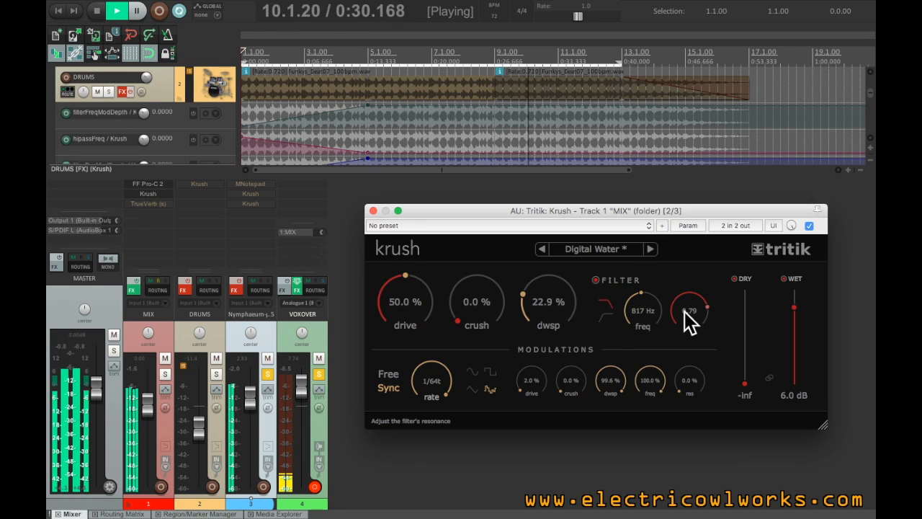
scroll(685, 312, up, 1)
scroll(638, 315, up, 2)
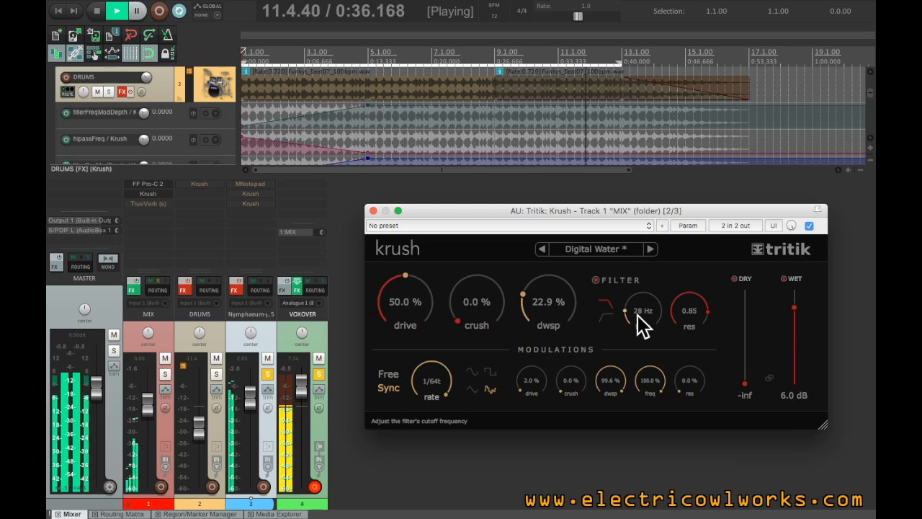
Slowly sweep the filter cutoff upward during playback to about 292 Hz
scroll(638, 315, up, 2)
scroll(638, 317, up, 1)
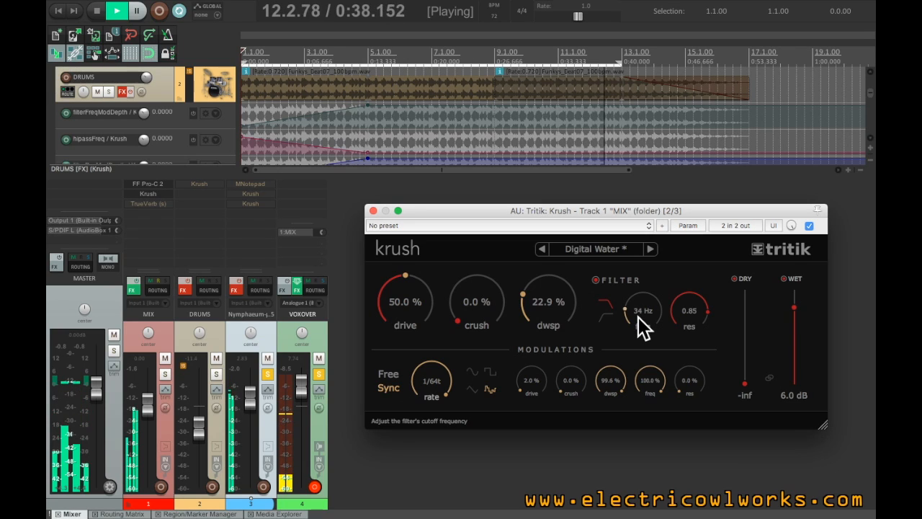
scroll(639, 317, up, 5)
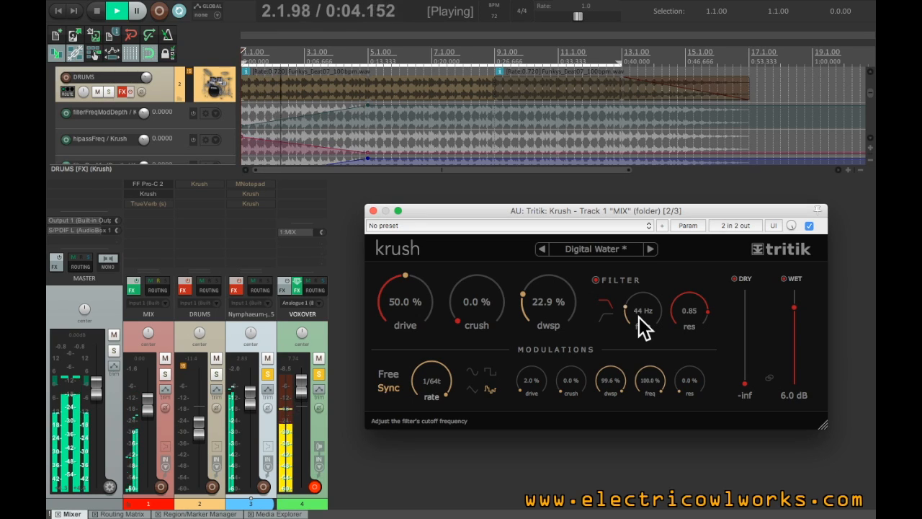
scroll(639, 317, up, 5)
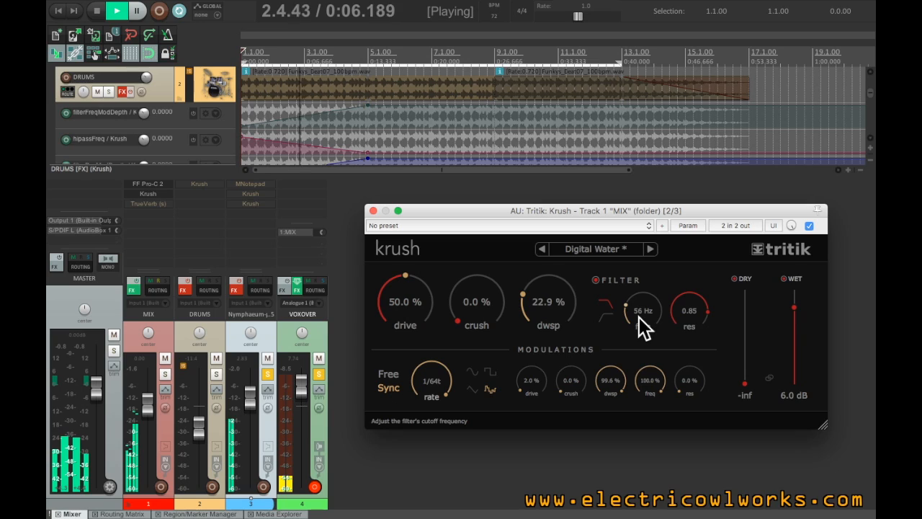
scroll(639, 317, up, 2)
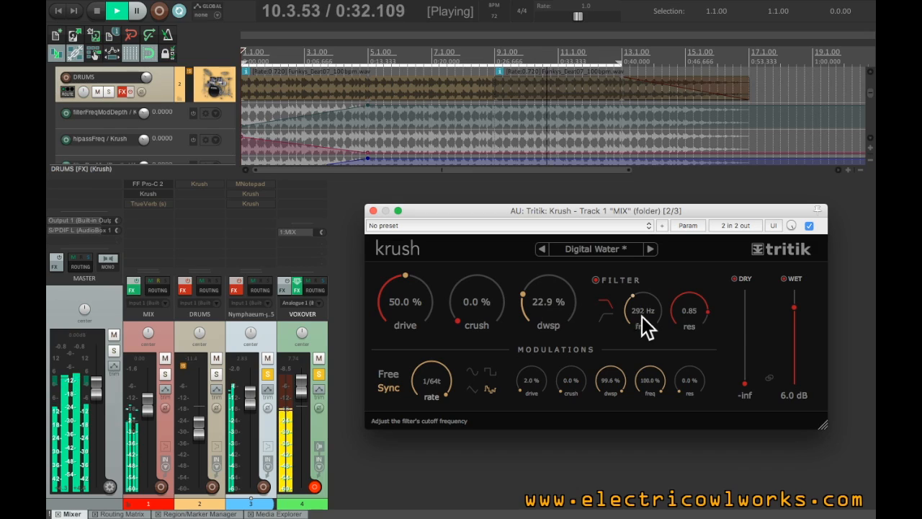
Bypass Krush on the MIX track and close its plug-in window with playback stopped
click(810, 226)
key(space)
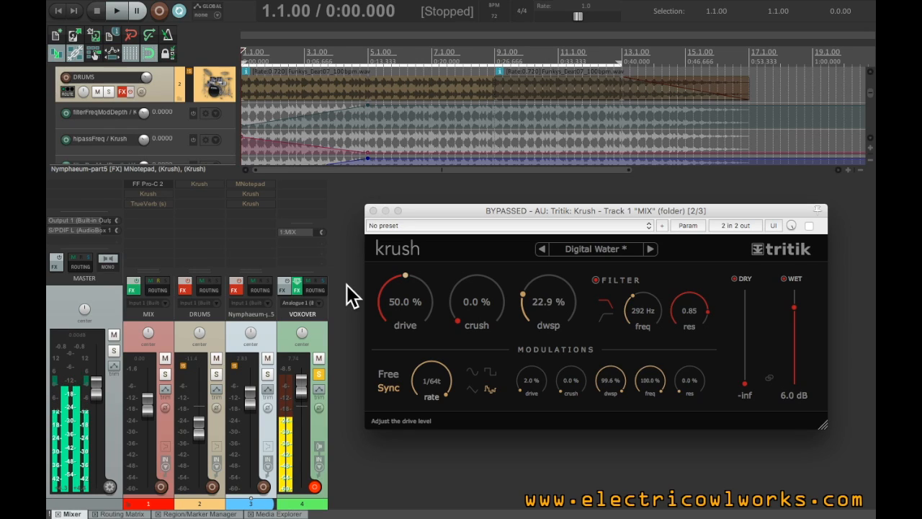
click(371, 209)
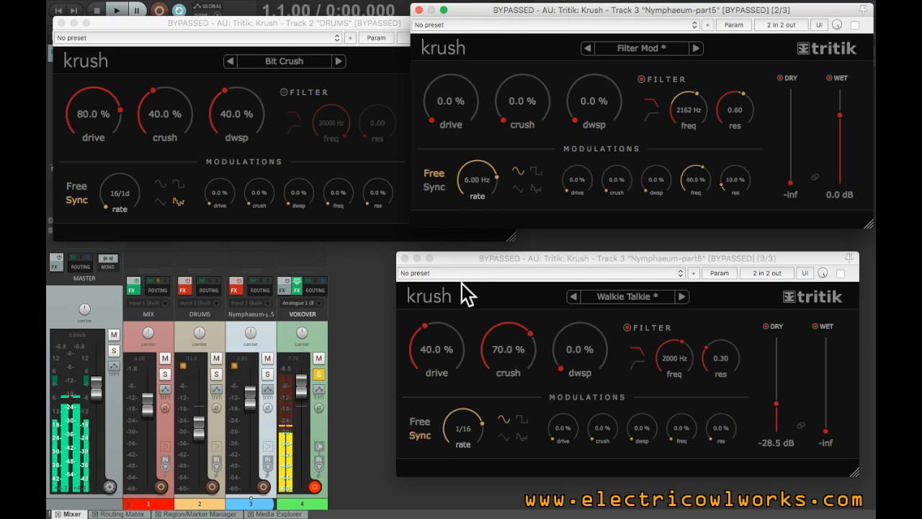
Bring the DRUMS and Nymphaeum-part5 Krush windows forward in turn and examine their settings and the tracks' automation envelopes
click(297, 24)
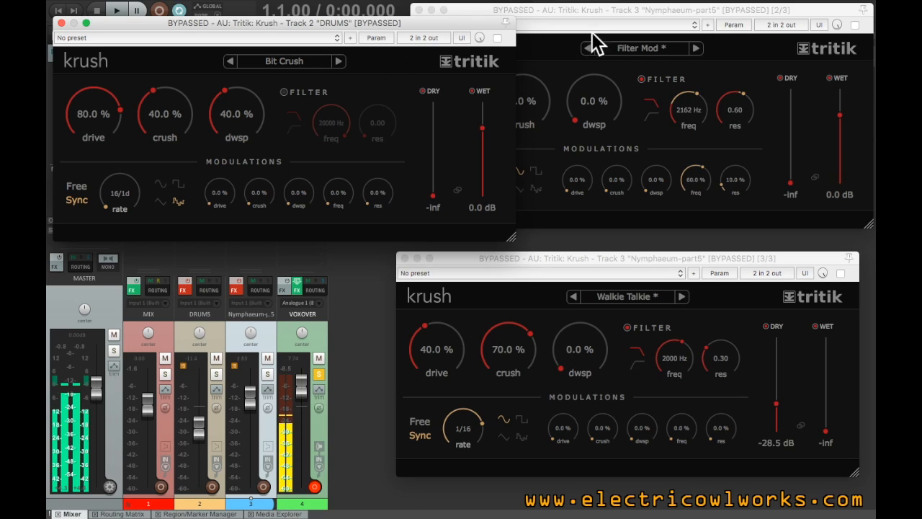
click(605, 12)
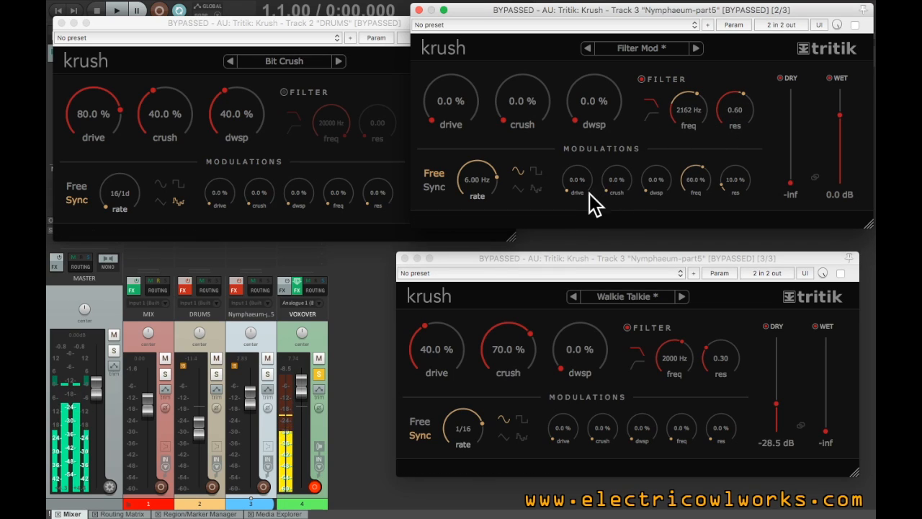
click(581, 265)
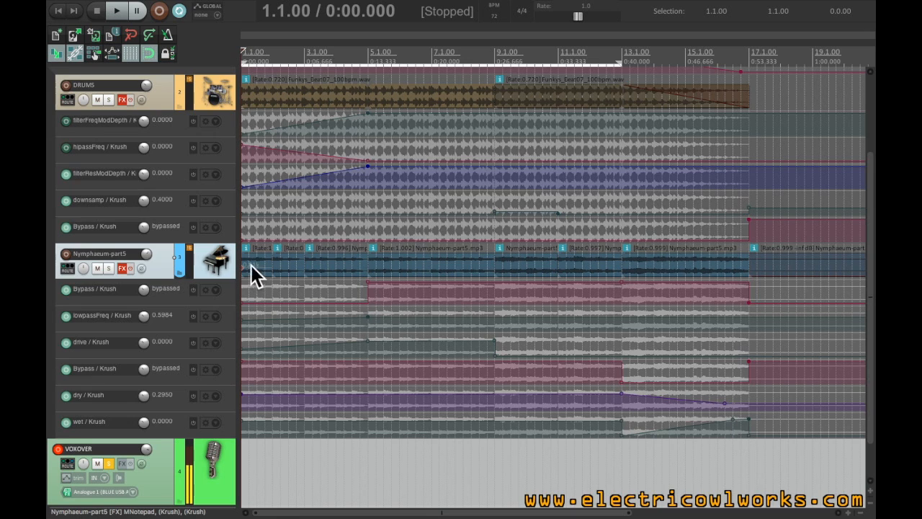
scroll(873, 234, up, 3)
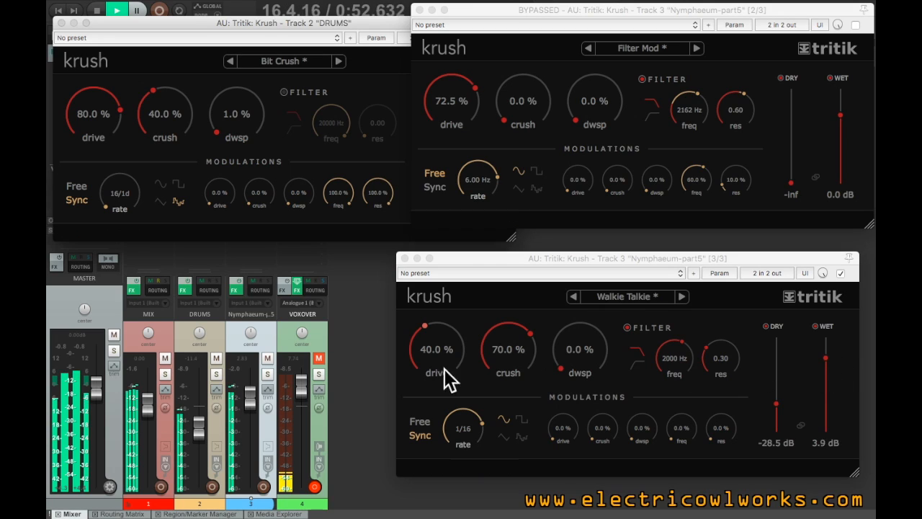
Unmute the VOXOVER track and stop playback
click(318, 358)
key(space)
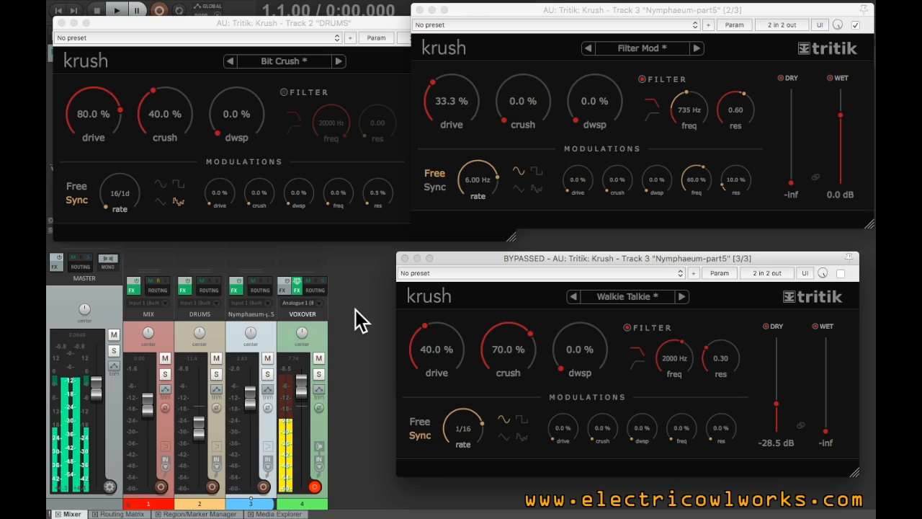